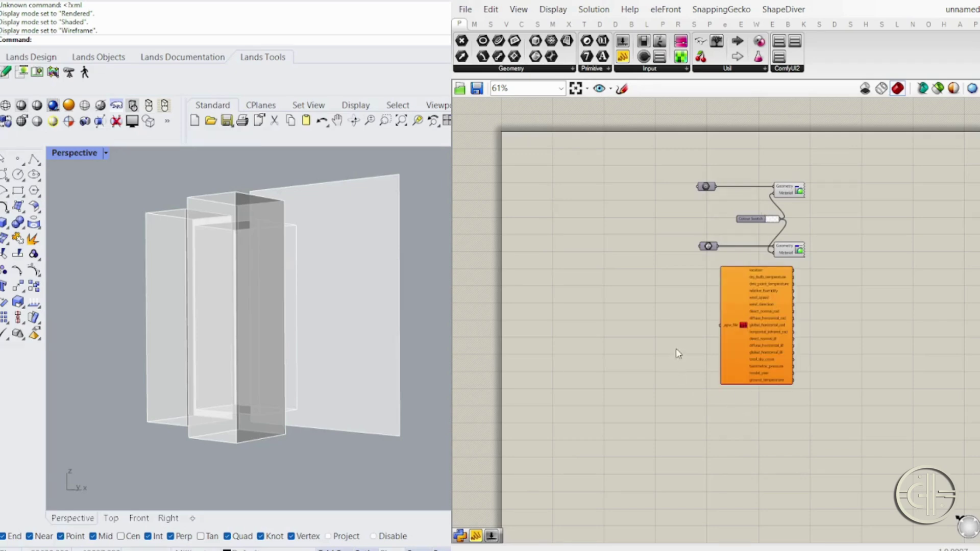
Feed the EPW import component from a weather download component, and copy the Cairo.Intl.AP weather file link from the browser's weather map.
drag(671, 362, 718, 327)
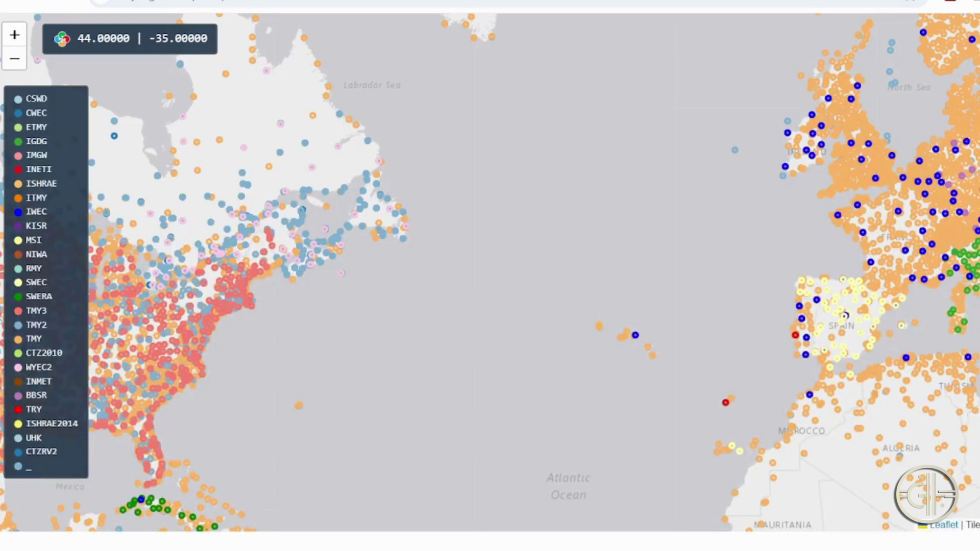
drag(883, 410, 609, 293)
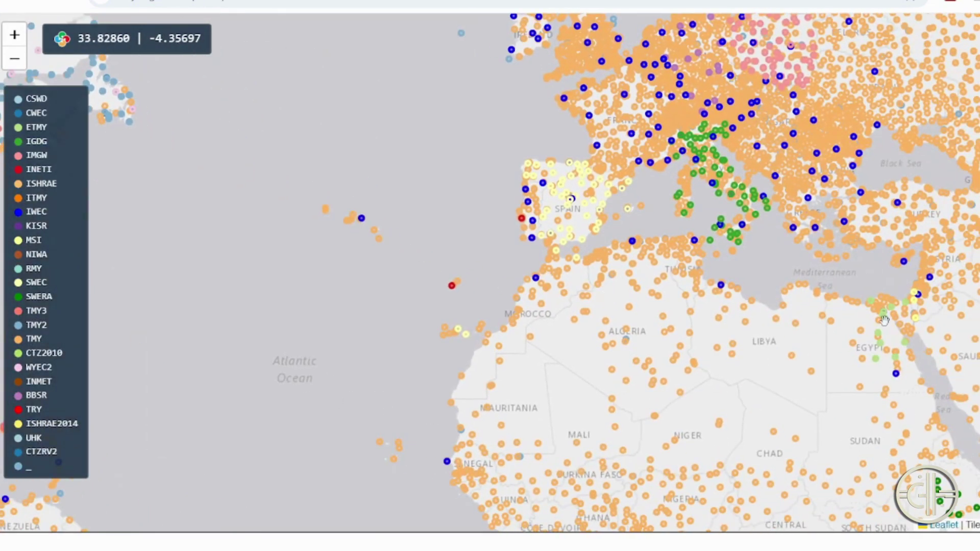
scroll(884, 320, up, 6)
click(716, 265)
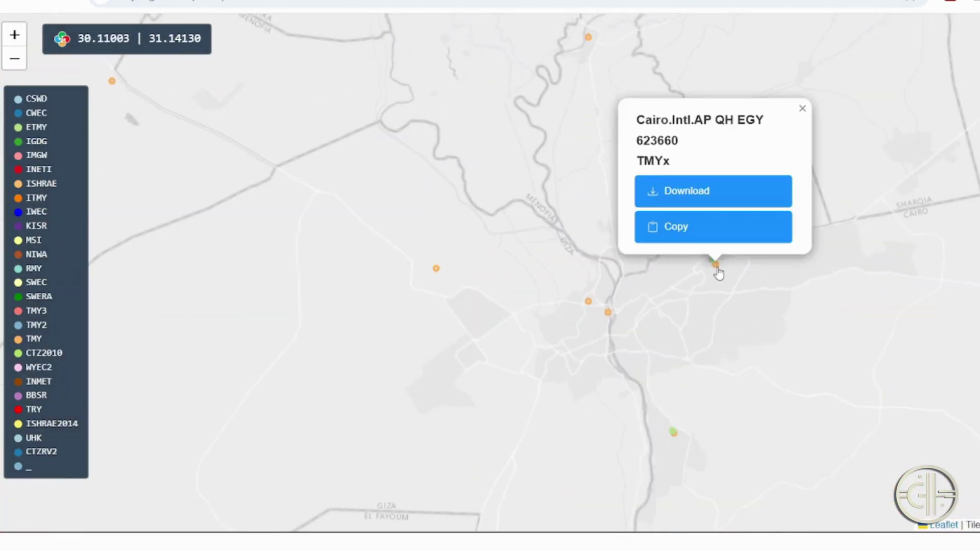
click(690, 235)
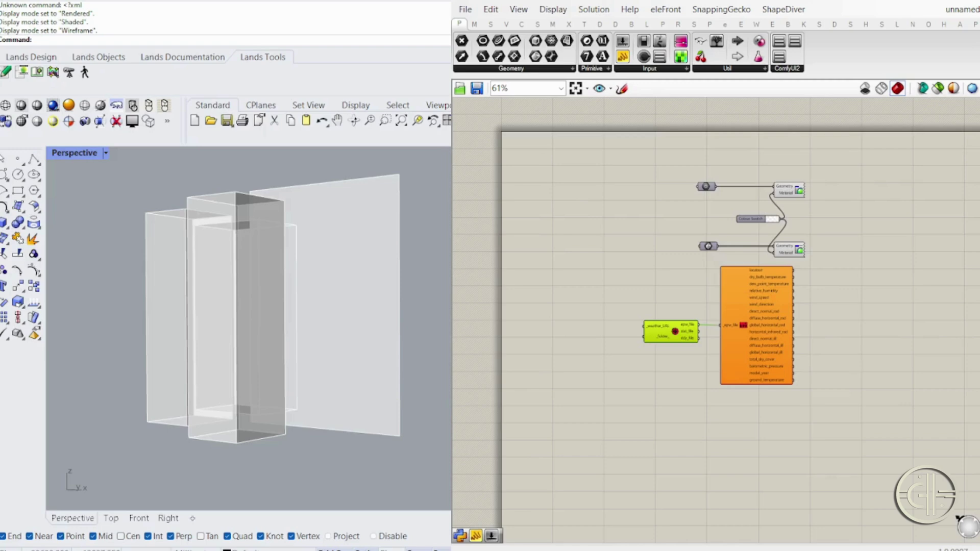
Back in Grasshopper, paste the Cairo weather link as a text panel and connect it to the download component's _weather_URL input.
click(681, 433)
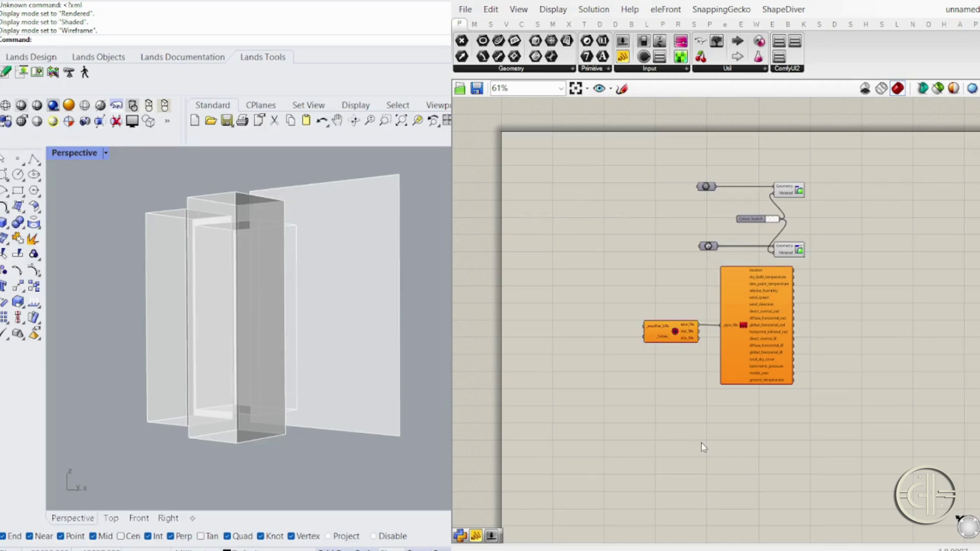
key(ctrl+v)
drag(817, 433, 675, 325)
scroll(612, 328, up, 4)
right_drag(573, 326, 531, 313)
drag(531, 312, 533, 316)
click(675, 412)
Place the Incident Radiation component beside the EPW import component and the Cumulative Sky Matrix component below it.
right_drag(832, 347, 773, 359)
drag(773, 360, 773, 358)
click(905, 319)
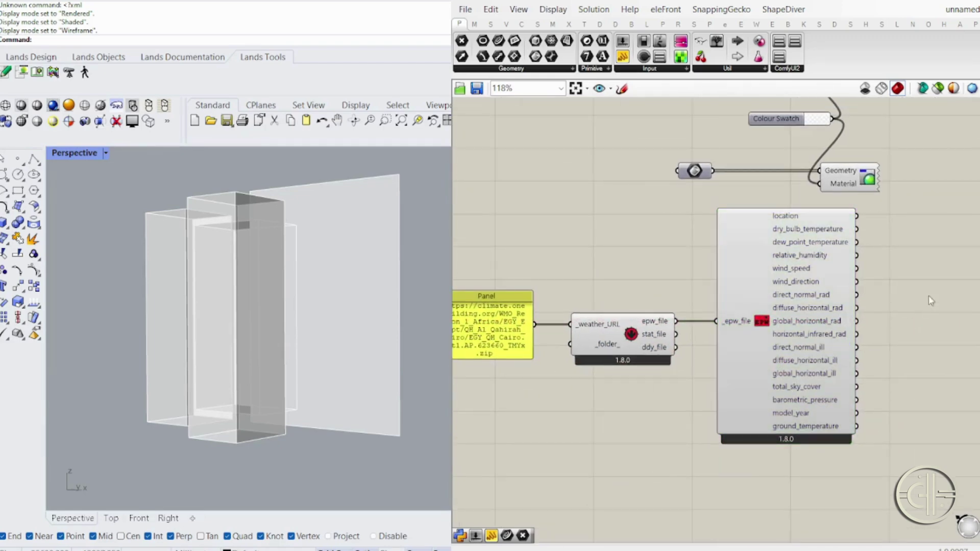
right_drag(945, 330, 855, 337)
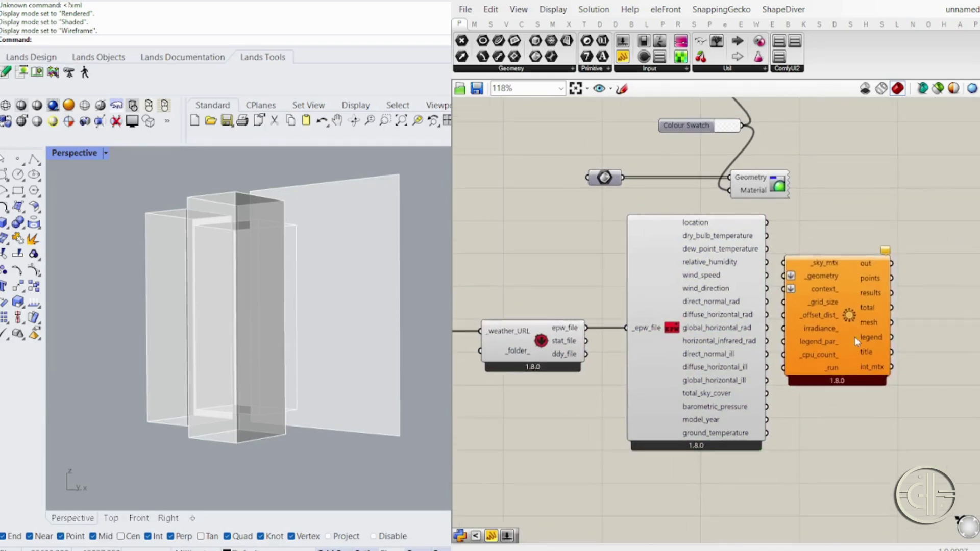
drag(856, 337, 920, 329)
click(919, 425)
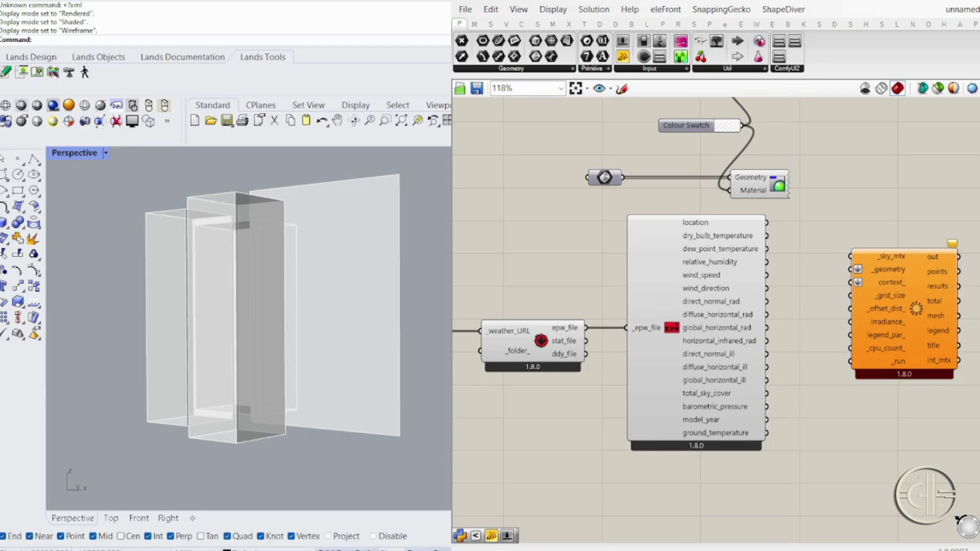
right_drag(913, 429, 887, 421)
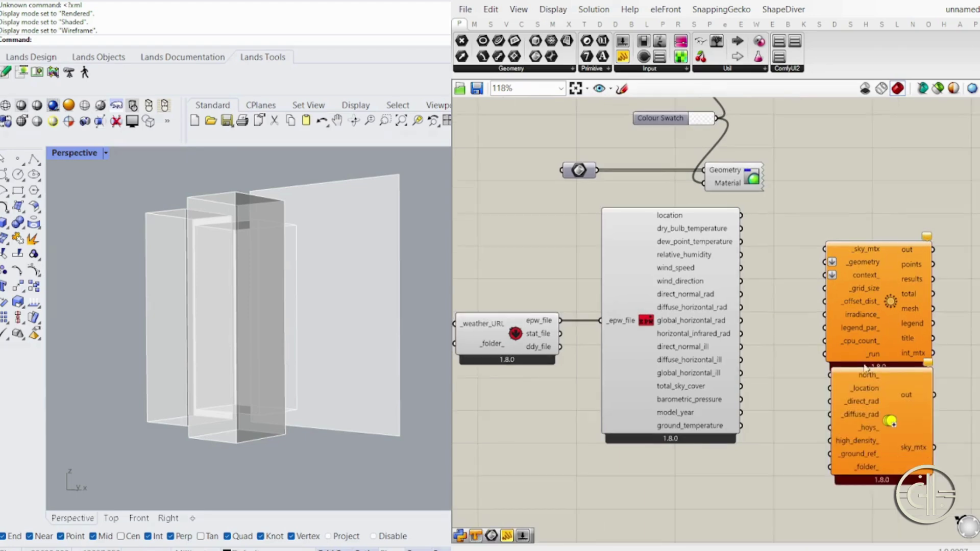
drag(887, 421, 885, 434)
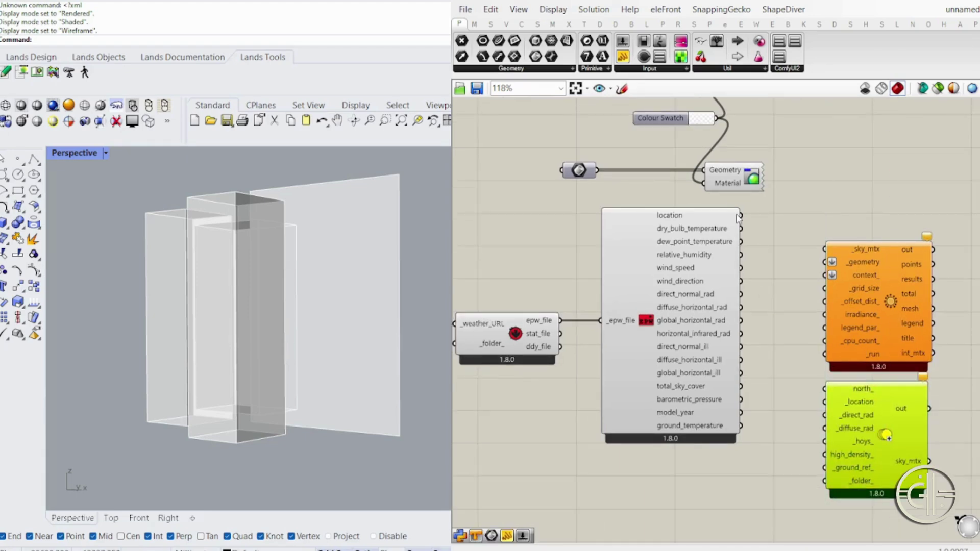
Connect the EPW location, direct normal and diffuse horizontal radiation to the sky matrix, and sky_mtx to the radiation component.
drag(742, 216, 823, 403)
drag(741, 295, 824, 428)
drag(929, 461, 824, 250)
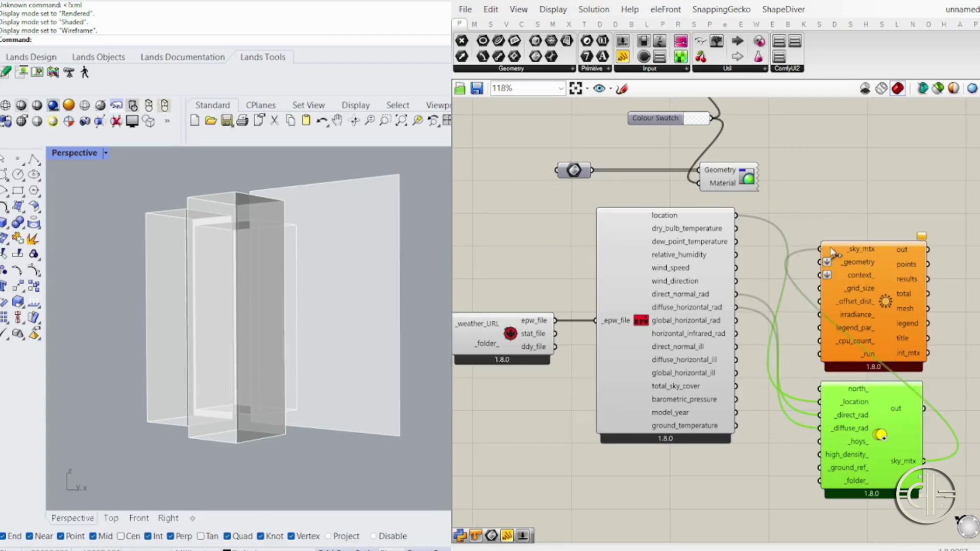
Connect the facade surface to the radiation component's _geometry input and the building volumes to its context_ input, repositioning the component.
right_drag(790, 195, 772, 282)
drag(576, 145, 809, 350)
drag(862, 373, 896, 189)
click(727, 158)
right_drag(902, 207, 865, 219)
drag(865, 218, 915, 218)
click(825, 274)
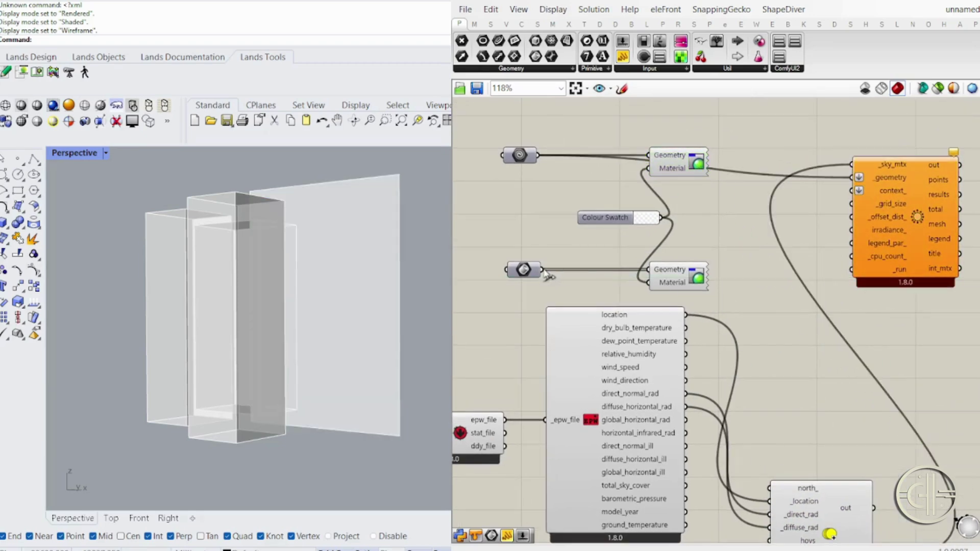
drag(542, 270, 855, 190)
click(690, 280)
click(808, 301)
right_drag(888, 297, 763, 315)
drag(782, 260, 826, 238)
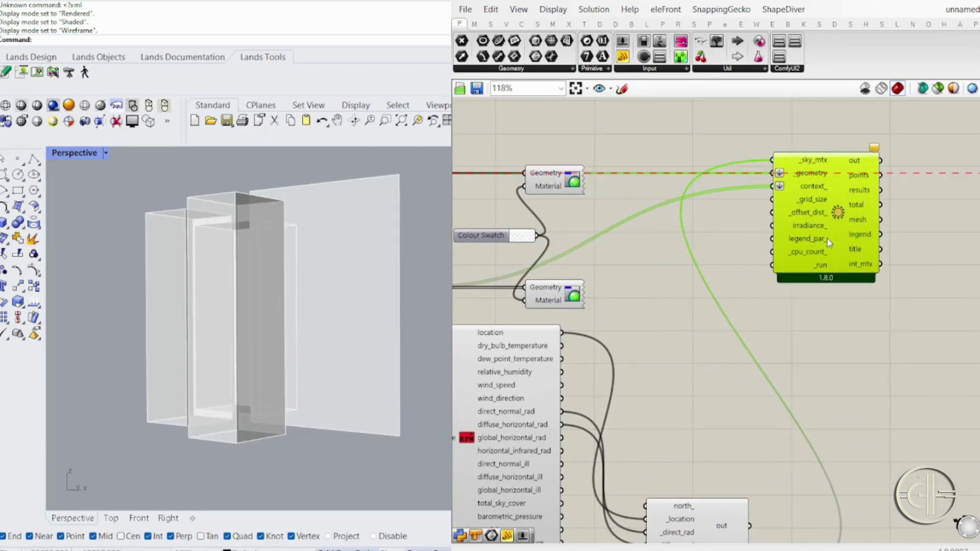
Add a number slider set to 100 and connect it to the radiation component's _grid_size input.
click(741, 250)
double_click(741, 247)
text(100)
key(Return)
drag(767, 248, 721, 203)
Feed a 0.1 number slider into _offset_dist_ and run the radiation analysis with a Boolean Toggle set to True.
click(736, 240)
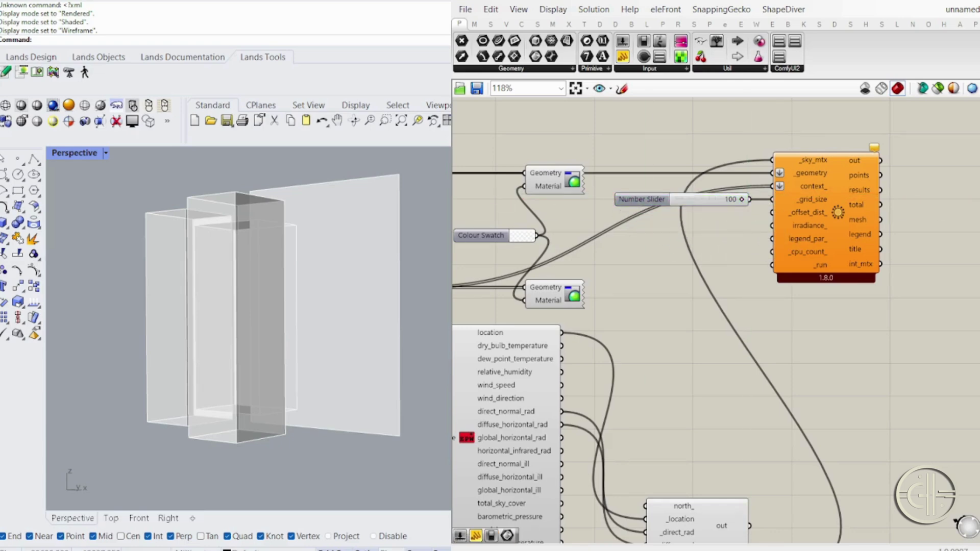
double_click(736, 242)
text(0.1)
key(Return)
drag(777, 246, 724, 217)
drag(750, 213, 771, 212)
click(750, 251)
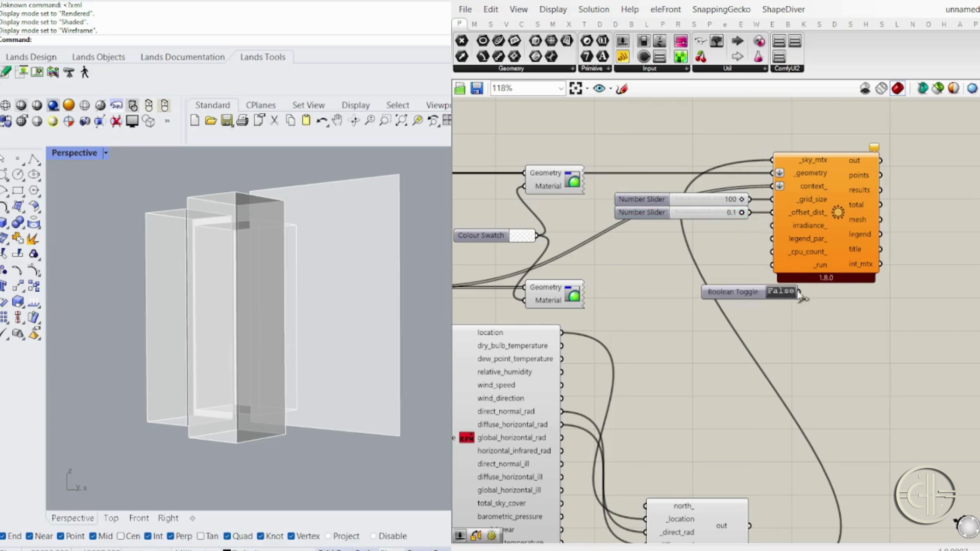
drag(756, 293, 714, 276)
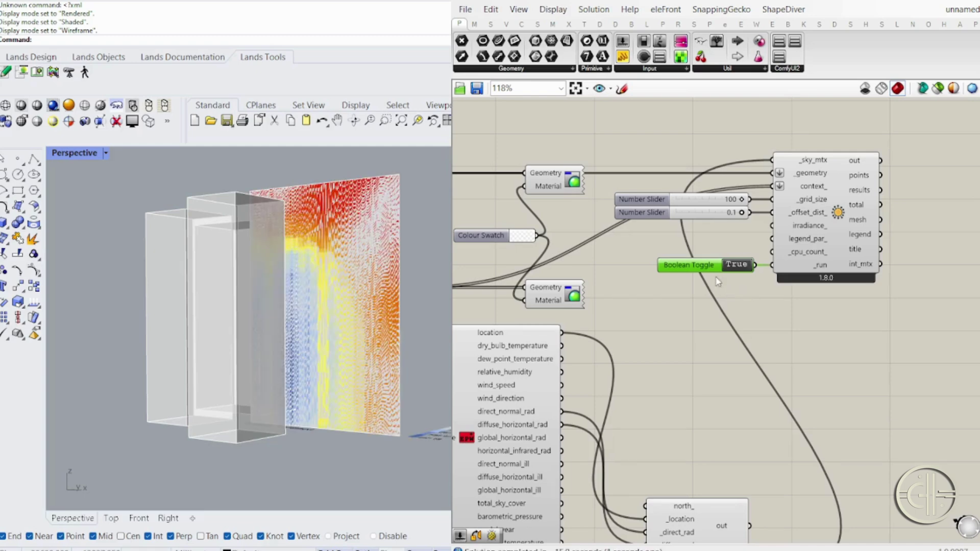
Turn off the preview of the facade surface's material display component.
right_drag(718, 281, 824, 325)
click(650, 230)
middle_click(651, 229)
click(689, 203)
click(689, 202)
Insert a relay on the facade surface wire and move the radiation component with its sliders and toggle further down.
double_click(593, 218)
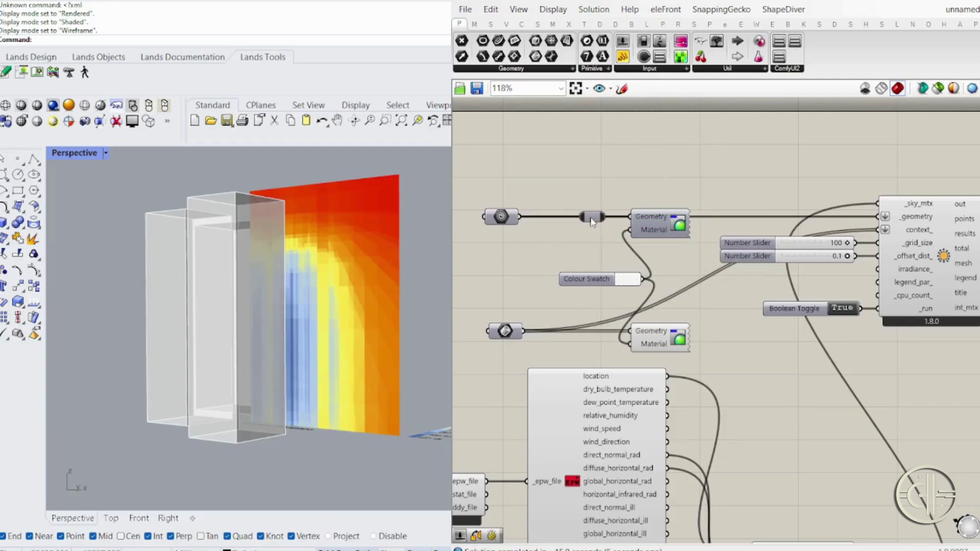
right_drag(703, 187, 665, 189)
drag(798, 191, 890, 330)
Paste the facade panel generator component above the radiation component and connect the surface relay to its Facade Surface input.
click(859, 201)
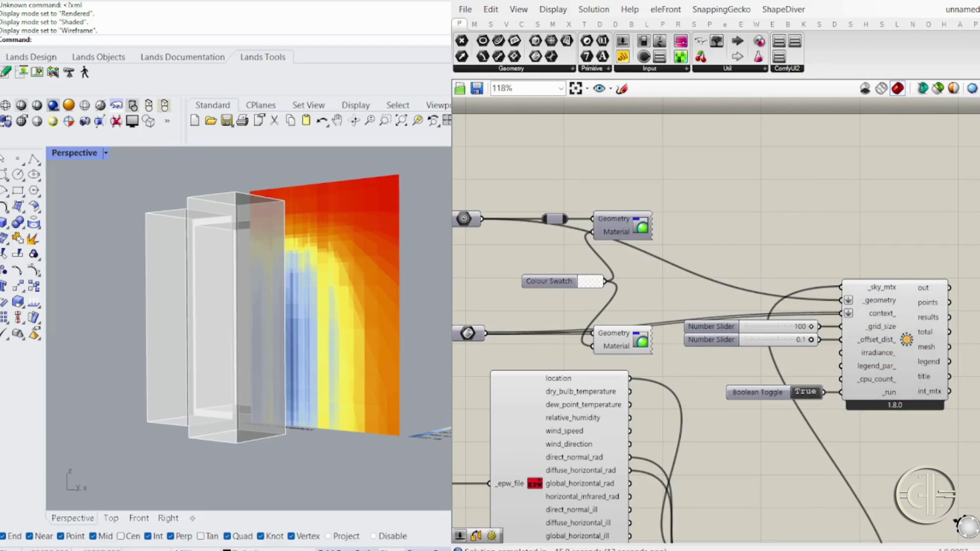
key(ctrl+v)
drag(871, 183, 903, 218)
scroll(856, 174, down, 3)
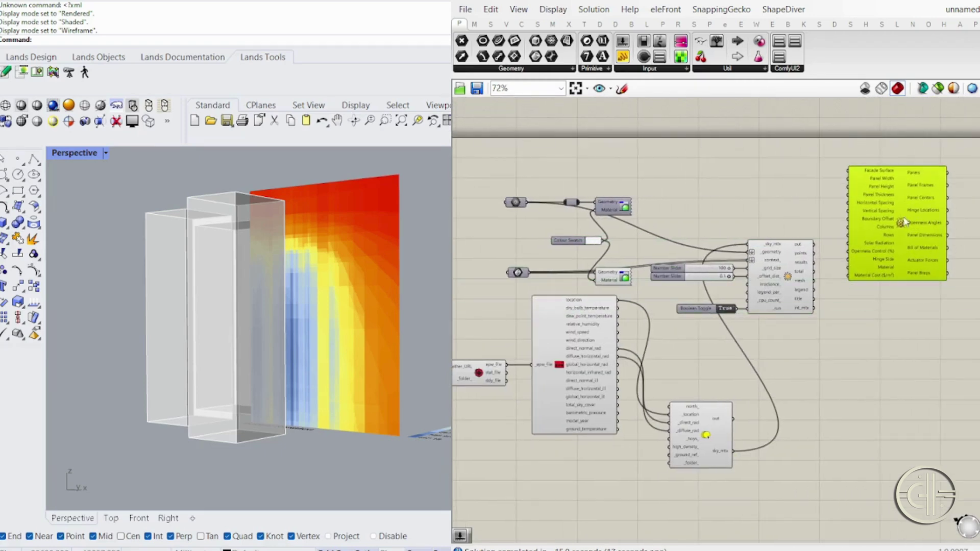
drag(580, 203, 849, 170)
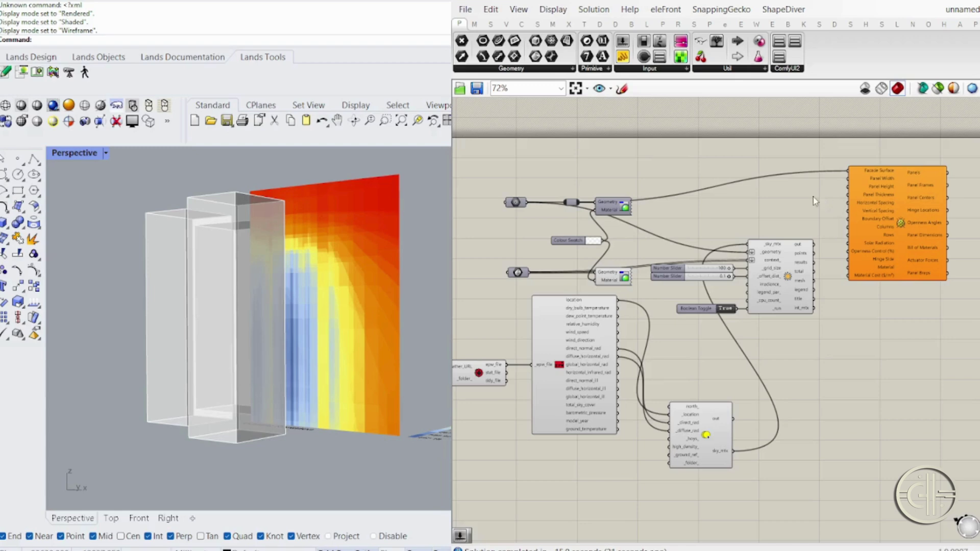
Add number sliders of 1200 for Panel Width and 2000 for Panel Height on the facade component.
key(Return)
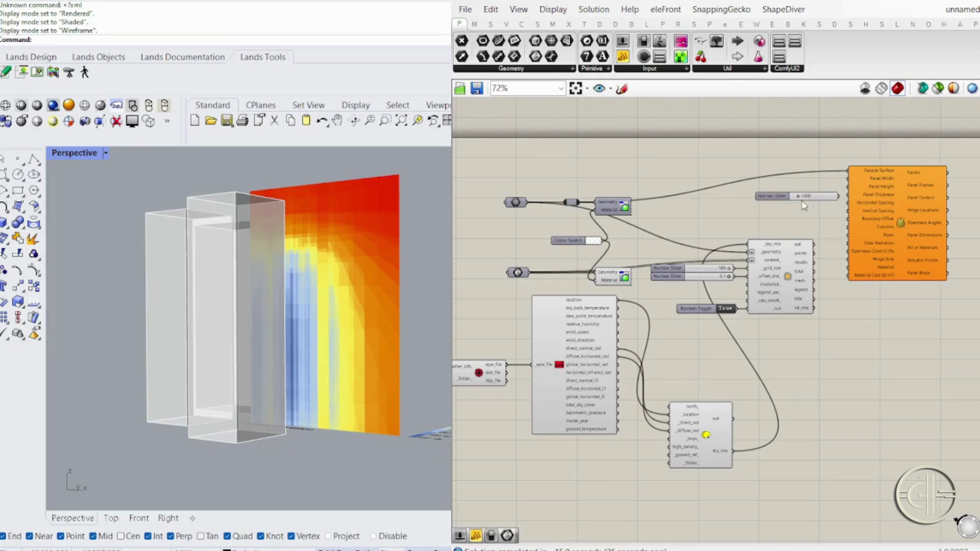
drag(800, 200, 797, 182)
scroll(832, 181, up, 5)
right_drag(833, 181, 719, 196)
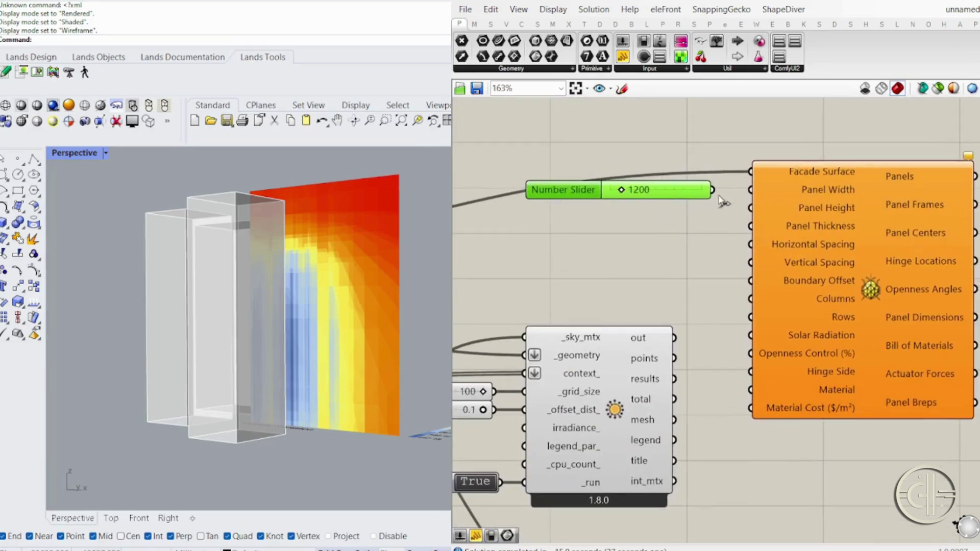
key(ctrl+v)
double_click(668, 202)
text(2000)
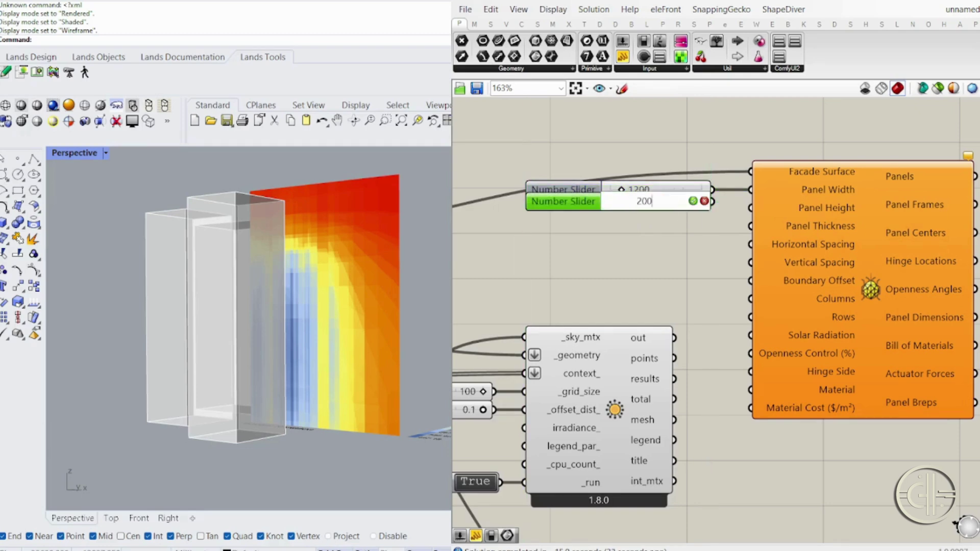
key(Return)
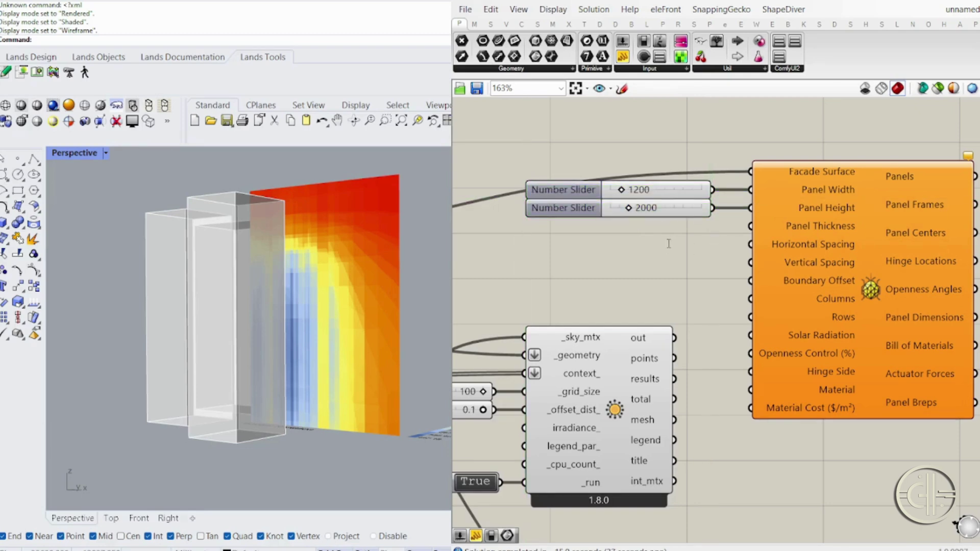
Add a number slider set to 100 and connect it to the Panel Thickness input.
text(100)
key(Return)
drag(669, 243, 618, 225)
drag(715, 228, 750, 227)
Add number sliders of 1000 for the Horizontal Spacing, Vertical Spacing and Boundary Offset inputs.
click(684, 259)
double_click(683, 257)
text(1000)
key(Return)
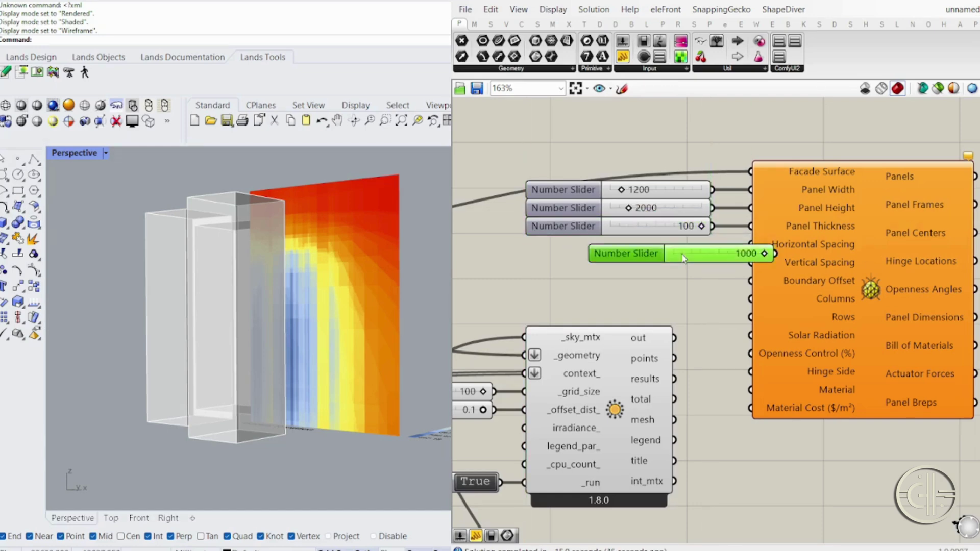
drag(681, 256, 618, 246)
drag(714, 245, 750, 245)
drag(664, 249, 664, 287)
drag(713, 265, 751, 280)
Move the facade component and its connected sliders up, clear of the radiation component.
right_drag(812, 388, 734, 401)
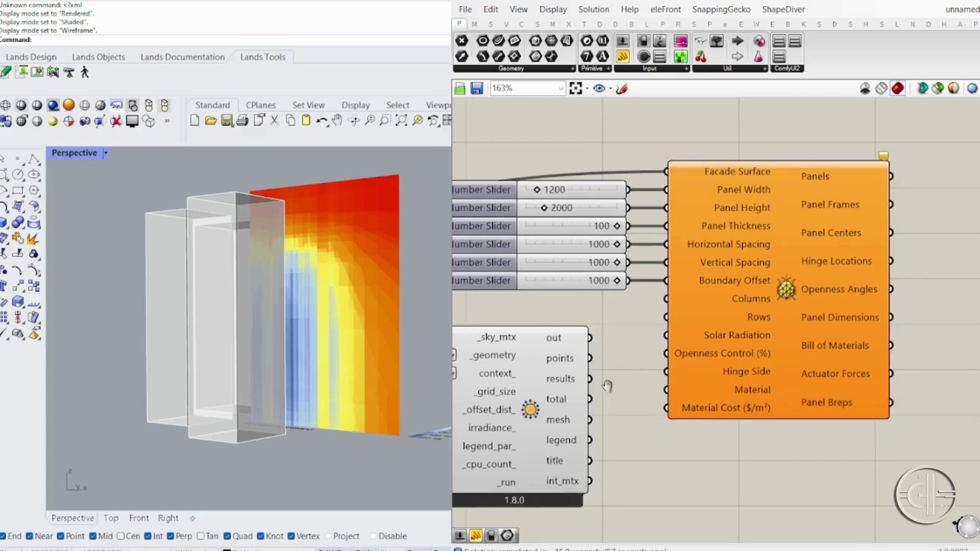
drag(766, 151, 592, 282)
drag(790, 263, 826, 232)
Add a number slider set to 6 and connect it to the Columns input.
click(673, 323)
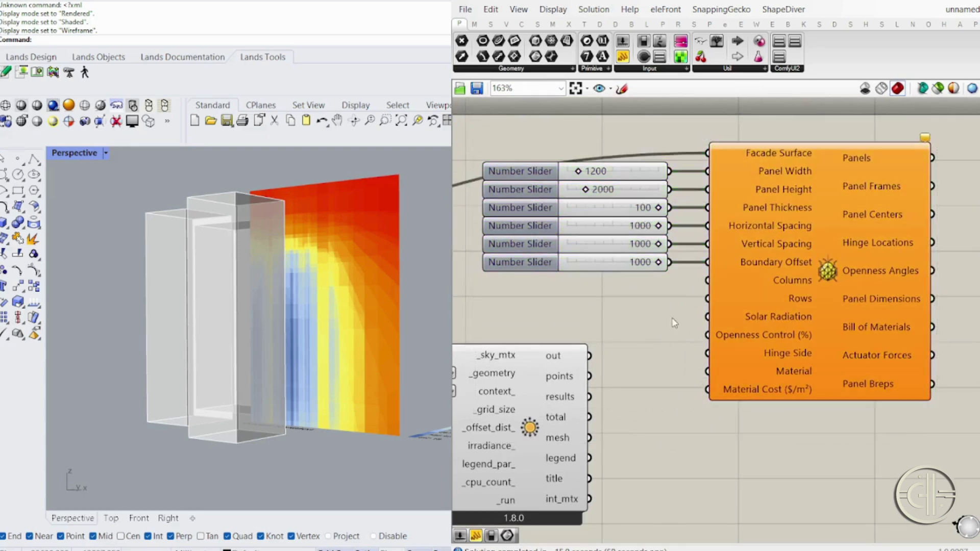
text(6)
key(Return)
drag(637, 318, 575, 282)
drag(669, 280, 704, 280)
Add a number slider set to 3 and connect it to the Rows input.
double_click(645, 309)
text(3)
key(Return)
drag(645, 310, 575, 298)
drag(670, 299, 706, 300)
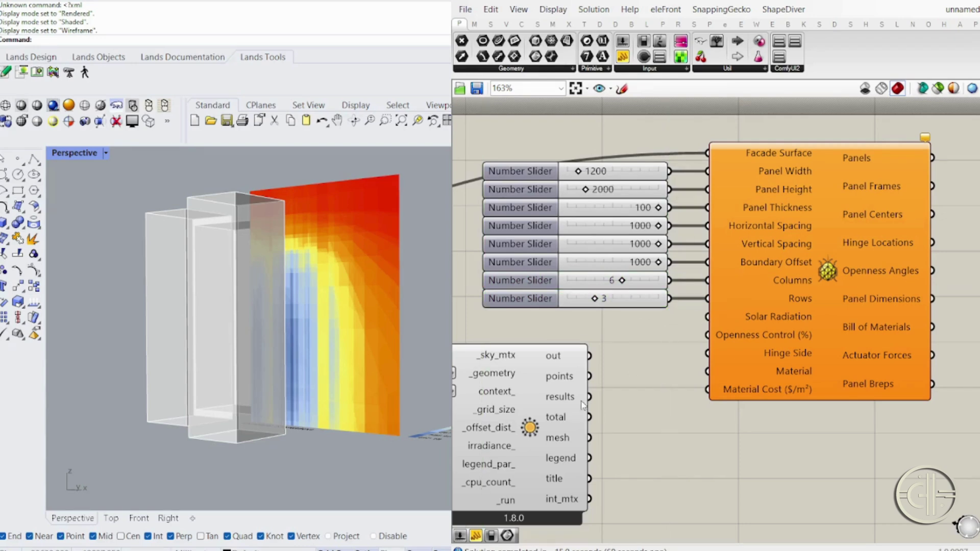
Connect the radiation results to the Solar Radiation input and a number slider of 100 to Openness Control (%).
drag(590, 397, 707, 316)
right_drag(682, 429, 626, 393)
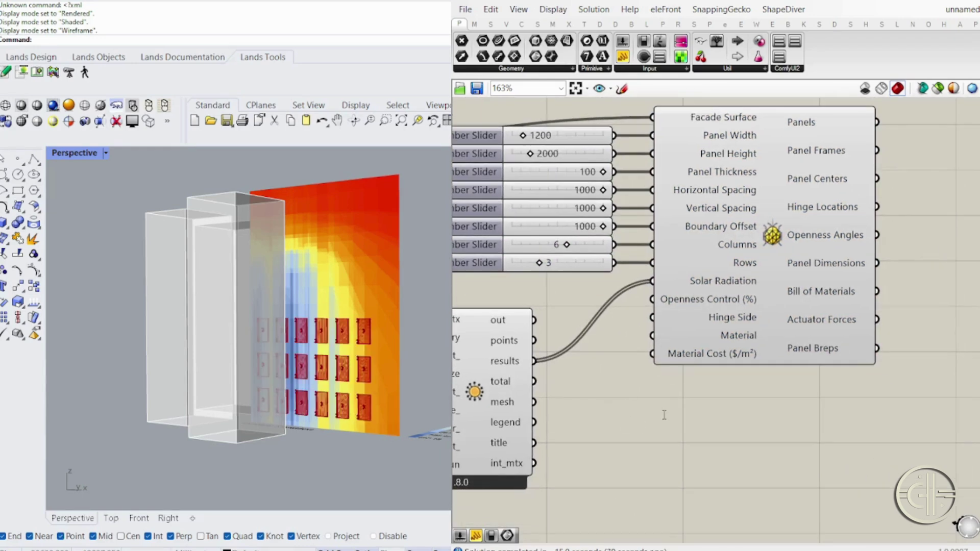
key(ctrl+v)
drag(602, 414, 460, 281)
drag(614, 281, 653, 299)
Add a text panel reading "Left" for the Hinge Side input and one reading "Glass" for the Material input.
click(676, 442)
key(ctrl+v)
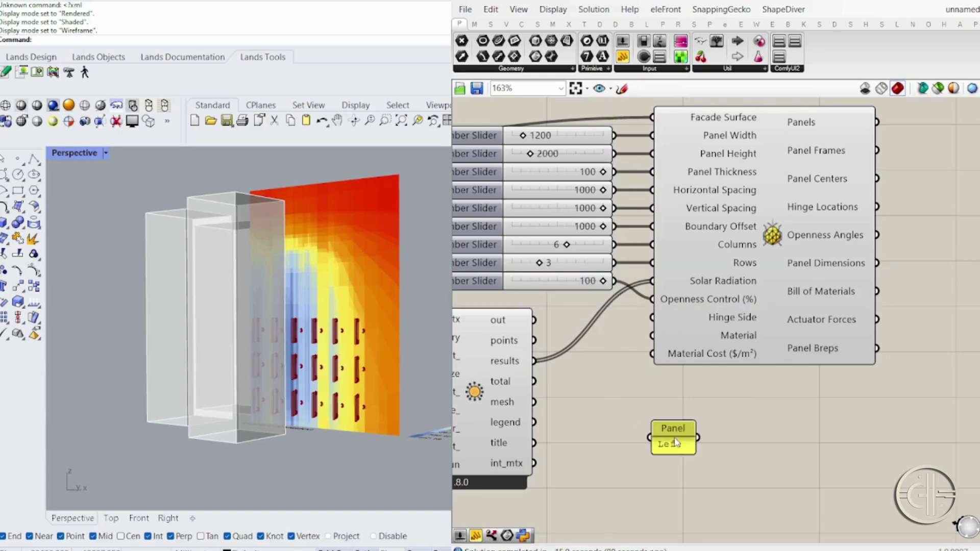
drag(697, 437, 652, 317)
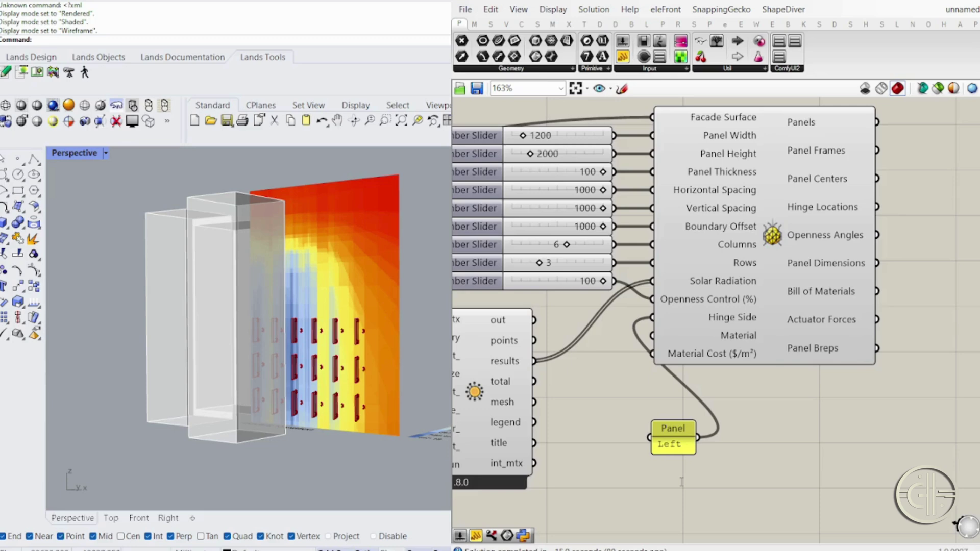
key(ctrl+v)
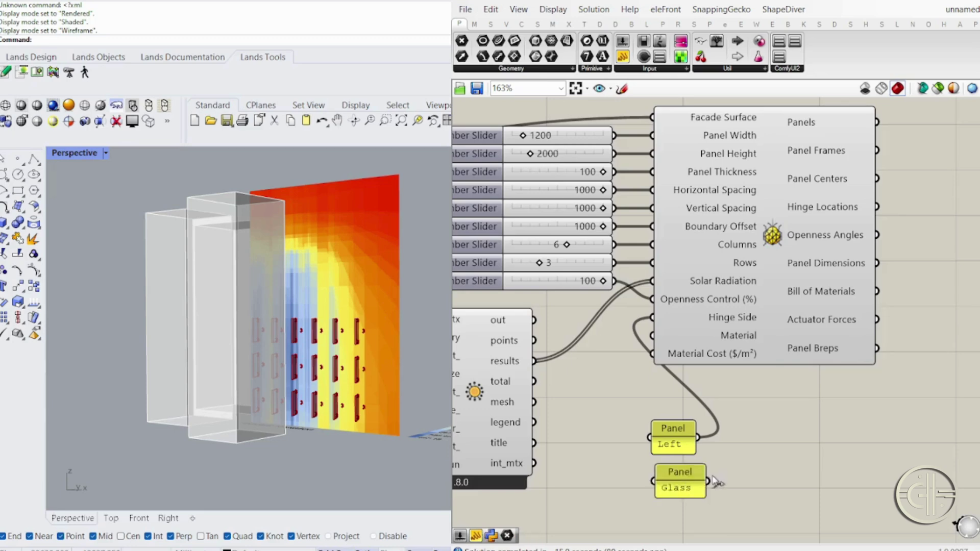
drag(698, 479, 653, 336)
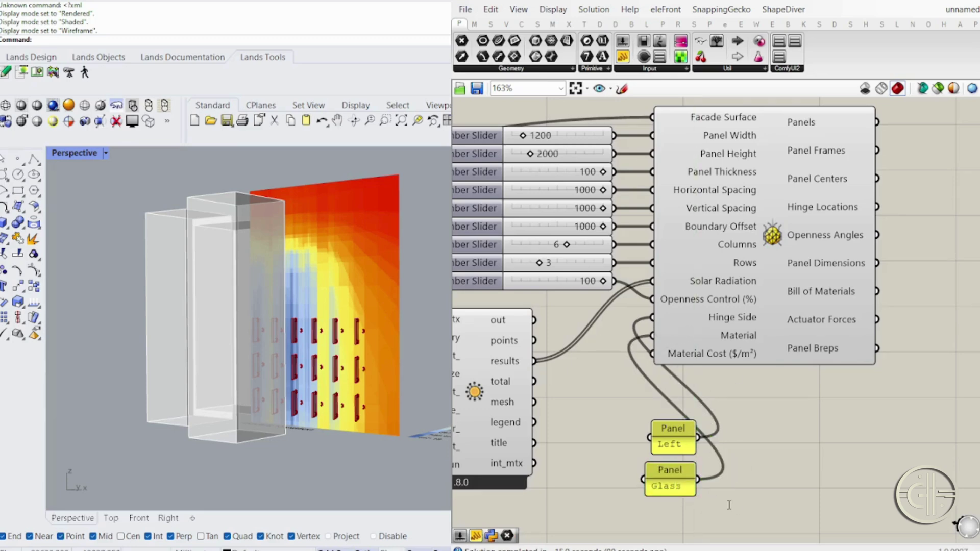
Add a number slider set to 33 below the text panels and connect it to the Material Cost ($/m²) input.
key(ctrl+v)
drag(730, 506, 608, 525)
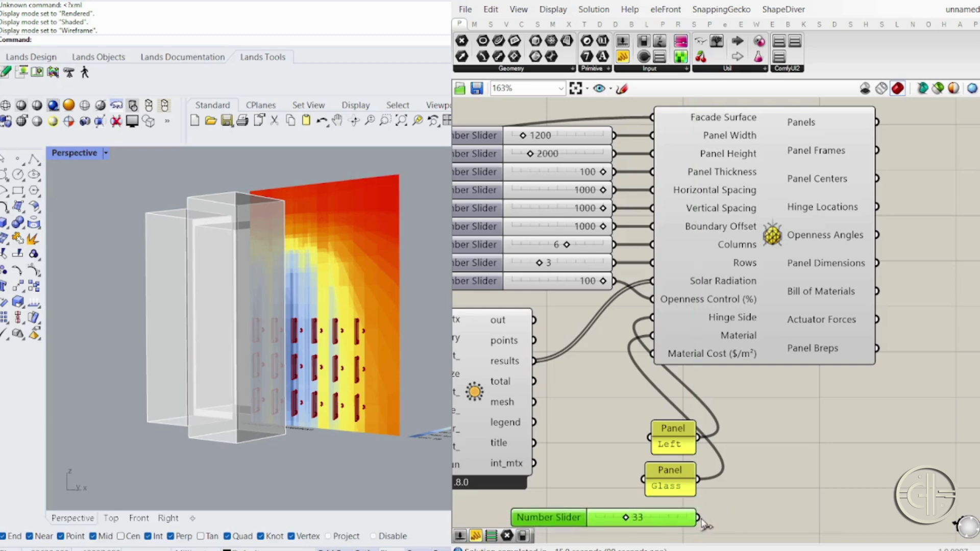
drag(698, 518, 653, 353)
click(853, 412)
right_drag(853, 412, 777, 446)
right_drag(764, 333, 886, 340)
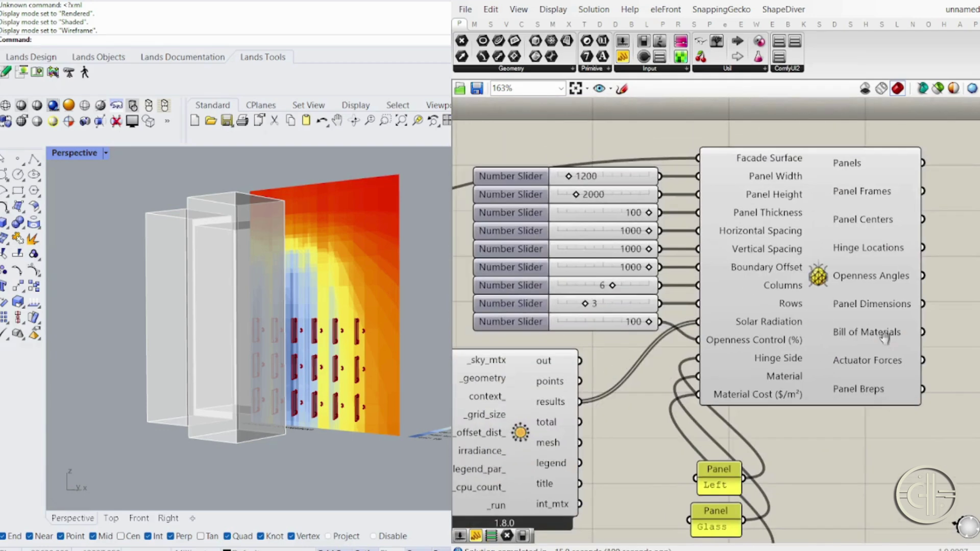
Lower the Openness Control (%) slider to 38.
right_drag(720, 386, 777, 381)
drag(705, 319, 649, 320)
right_drag(225, 434, 235, 445)
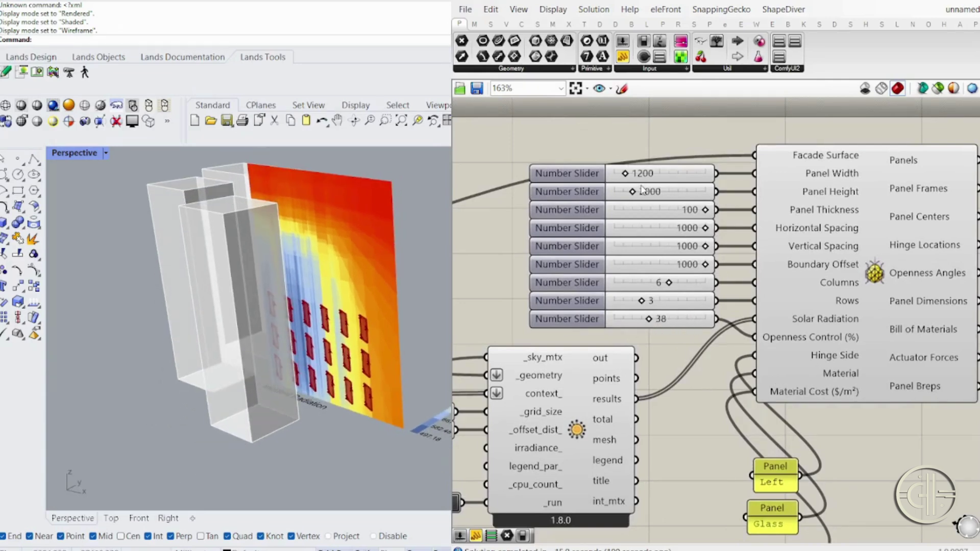
Try other facade proportions with a panel width of 279, a panel height of 2246, 8 columns and 4 rows.
mouse_move(633, 192)
mouse_down()
mouse_move(646, 192)
mouse_move(632, 177)
mouse_up()
drag(667, 283, 660, 304)
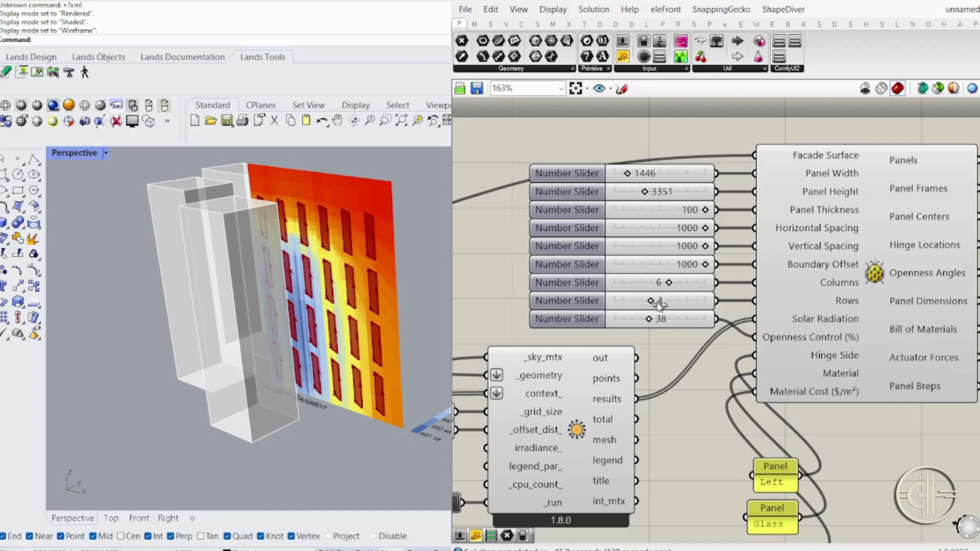
drag(627, 173, 617, 174)
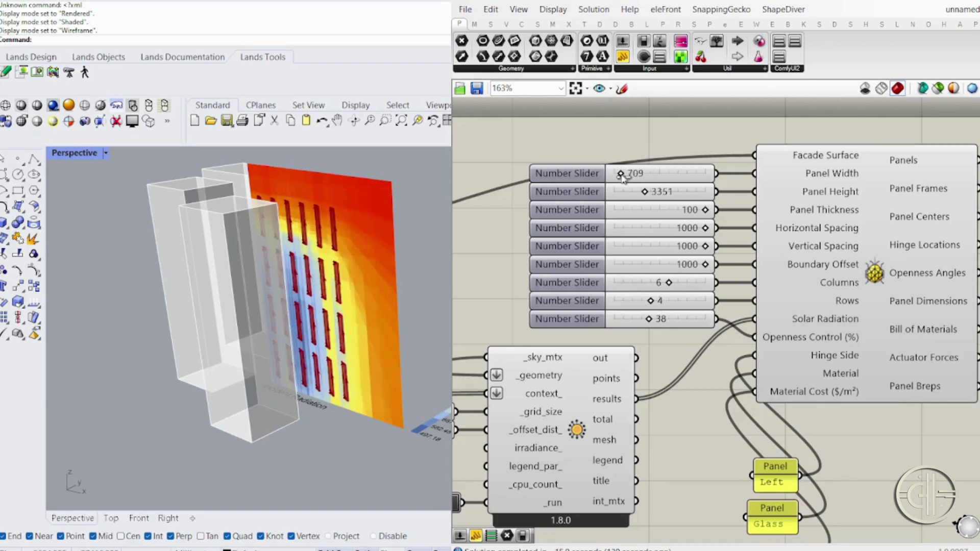
drag(670, 286, 658, 305)
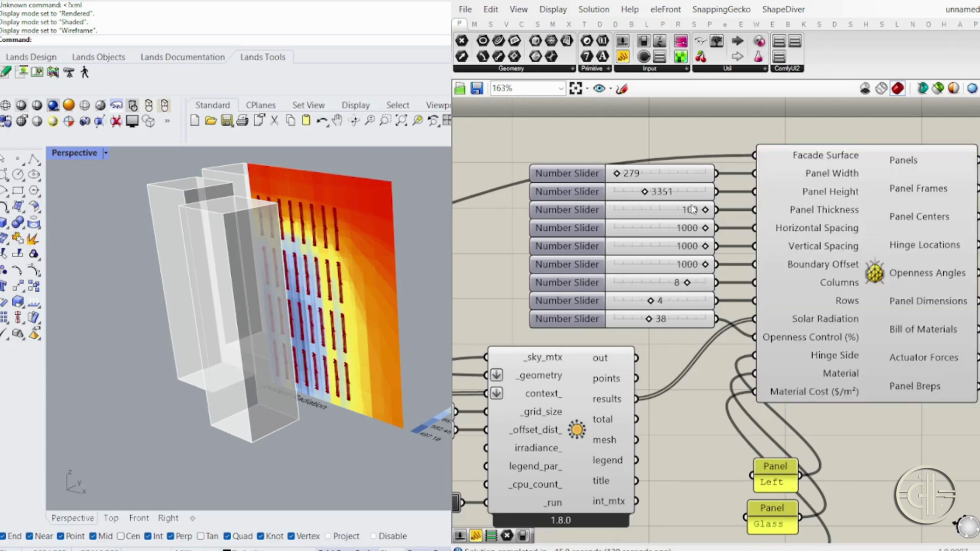
drag(644, 191, 638, 196)
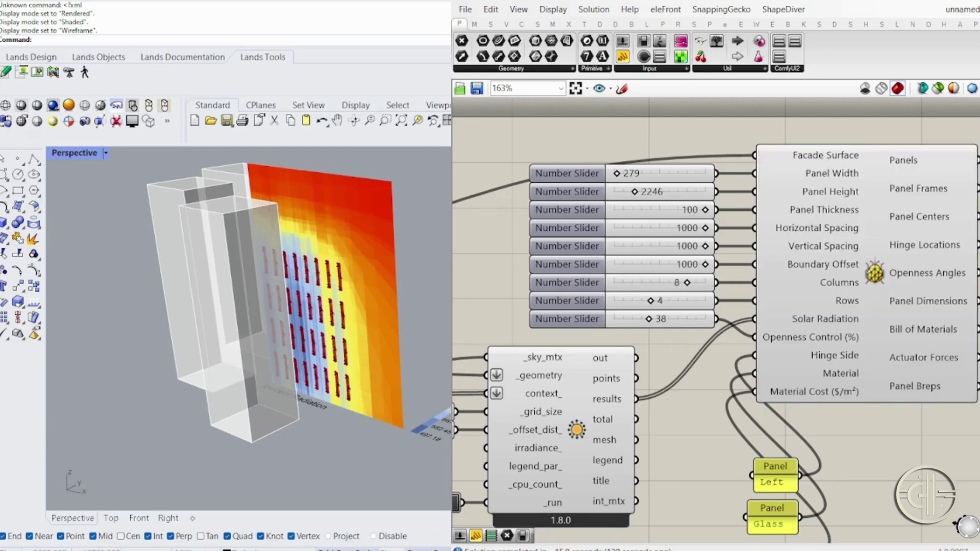
Set the panel width to 709 and examine the panels' opening in the Top view before returning to Perspective.
click(110, 518)
scroll(248, 436, up, 6)
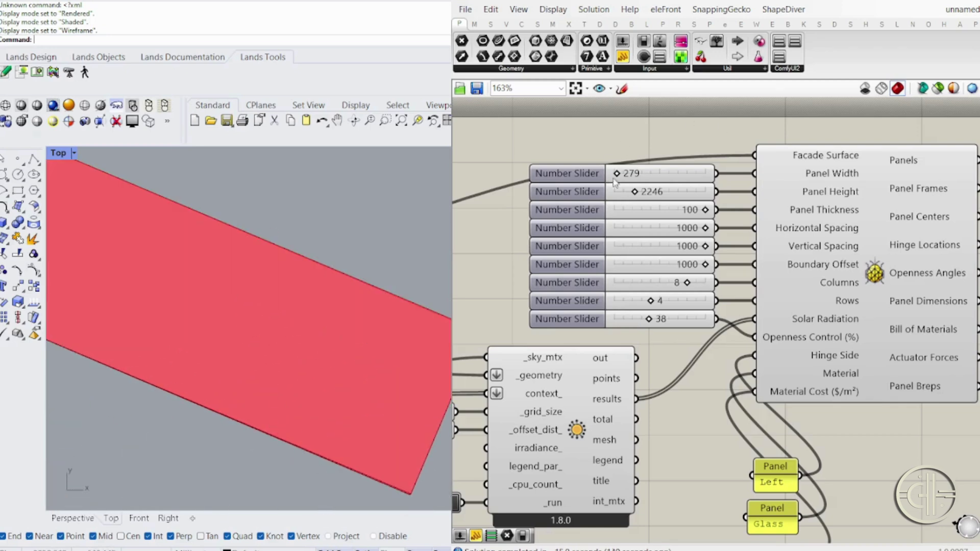
drag(617, 174, 621, 173)
scroll(302, 394, up, 5)
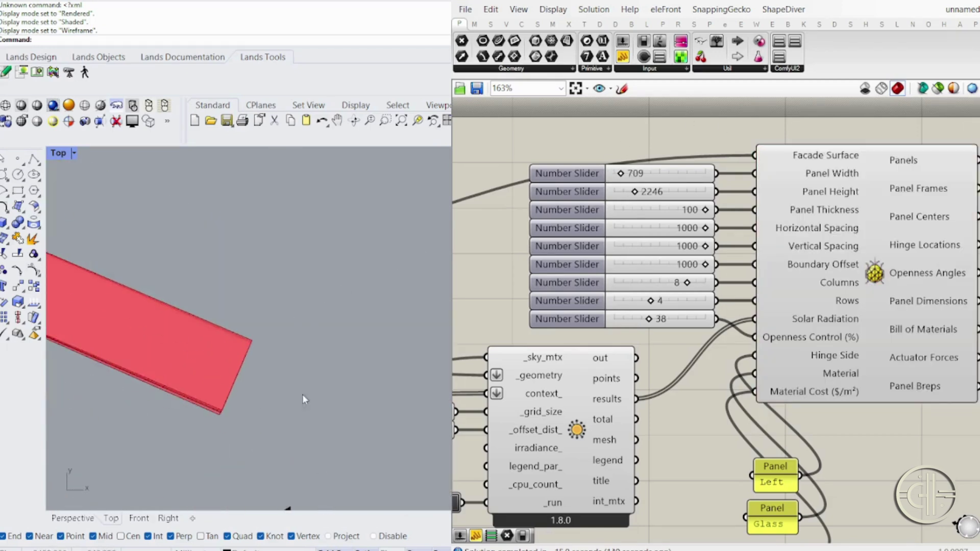
scroll(414, 449, down, 6)
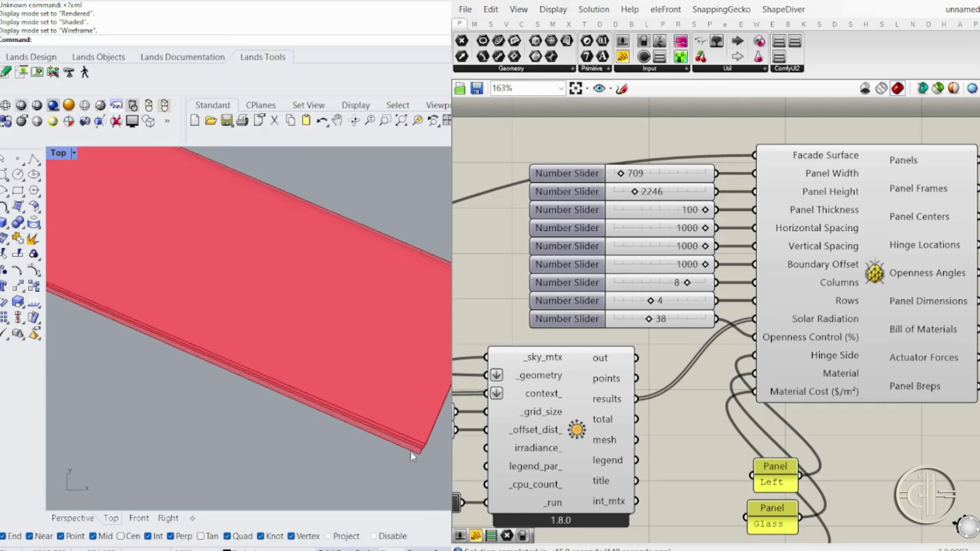
scroll(268, 430, down, 3)
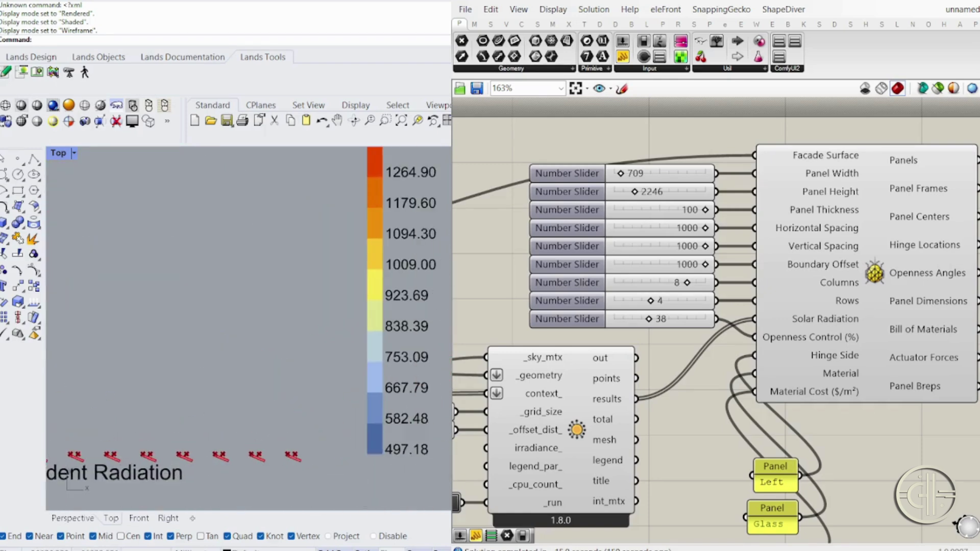
right_drag(269, 398, 275, 472)
right_drag(583, 415, 559, 371)
right_drag(717, 437, 574, 441)
click(93, 519)
right_drag(508, 319, 656, 343)
right_drag(316, 348, 327, 308)
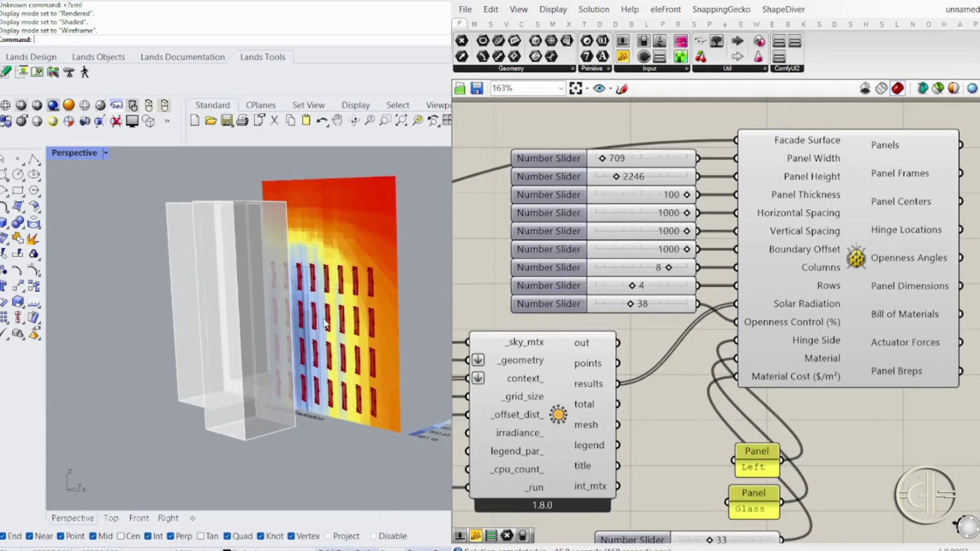
Set the panel width to 1200 and the panel height to 2000, and reduce the columns to 6.
scroll(327, 309, up, 4)
double_click(618, 159)
text(1200)
key(Return)
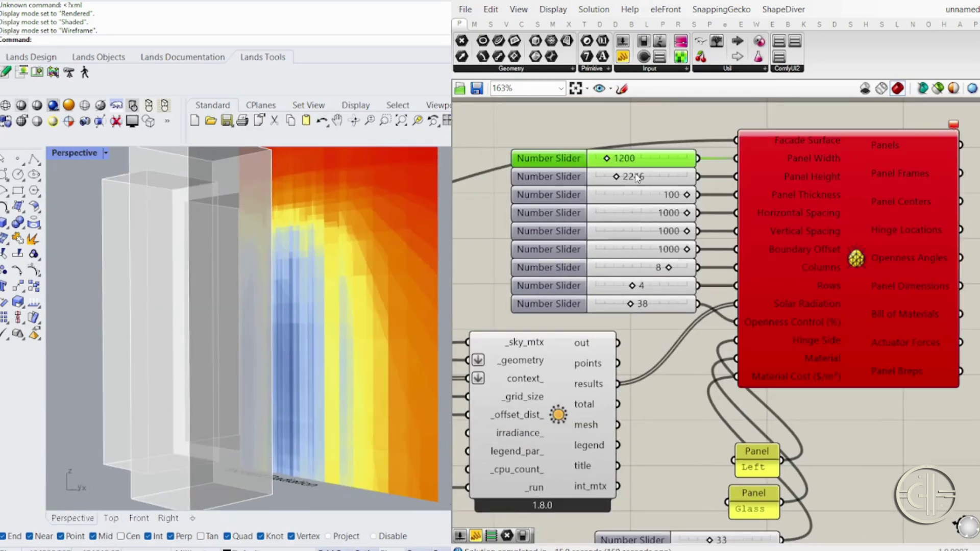
drag(674, 271, 657, 269)
double_click(629, 176)
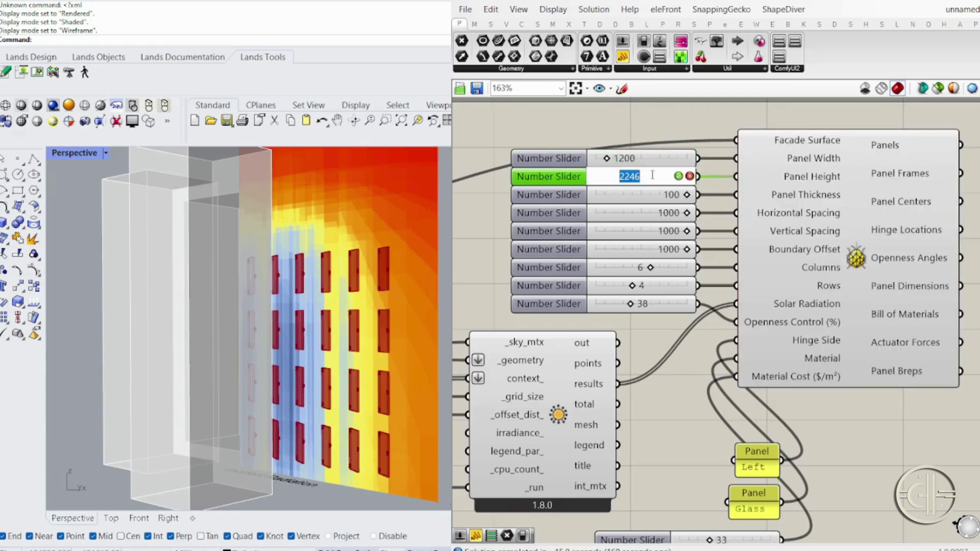
text(2000)
key(Return)
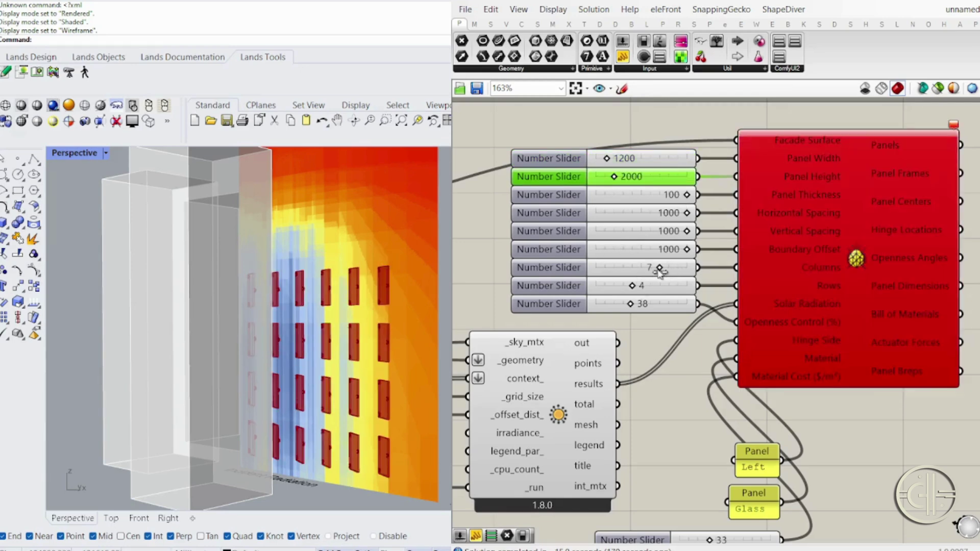
Set horizontal spacing to 687, vertical spacing to 607 and boundary offset to 662, with 8 columns and 7 rows.
drag(632, 286, 656, 292)
drag(686, 231, 656, 249)
drag(687, 213, 659, 213)
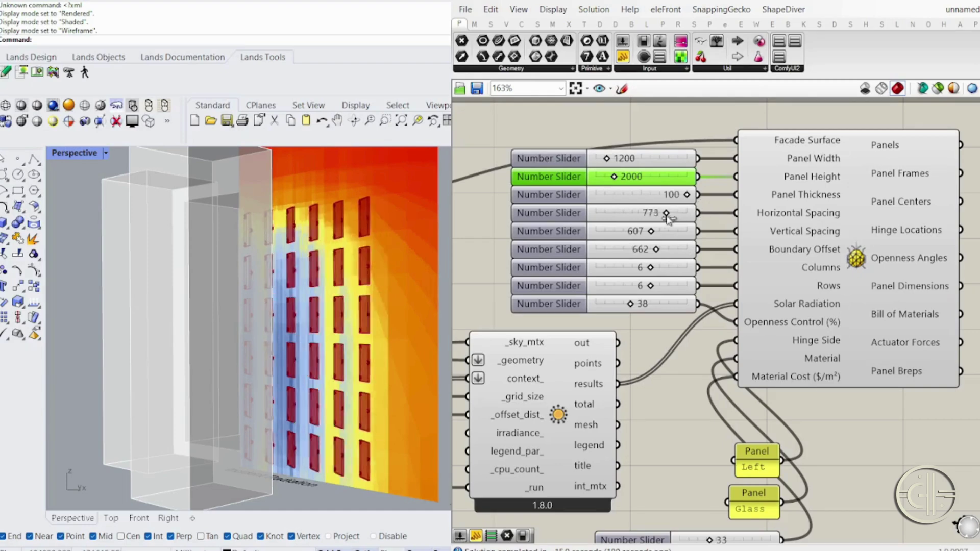
drag(651, 268, 660, 287)
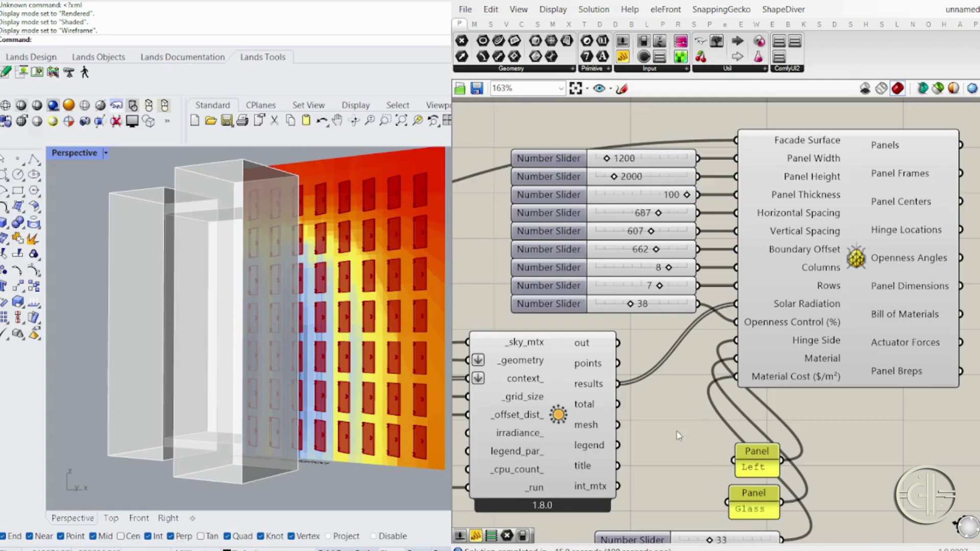
Add a container parameter beside the facade component, connect the Panels output to it and inspect the panels up close.
right_drag(678, 433, 527, 425)
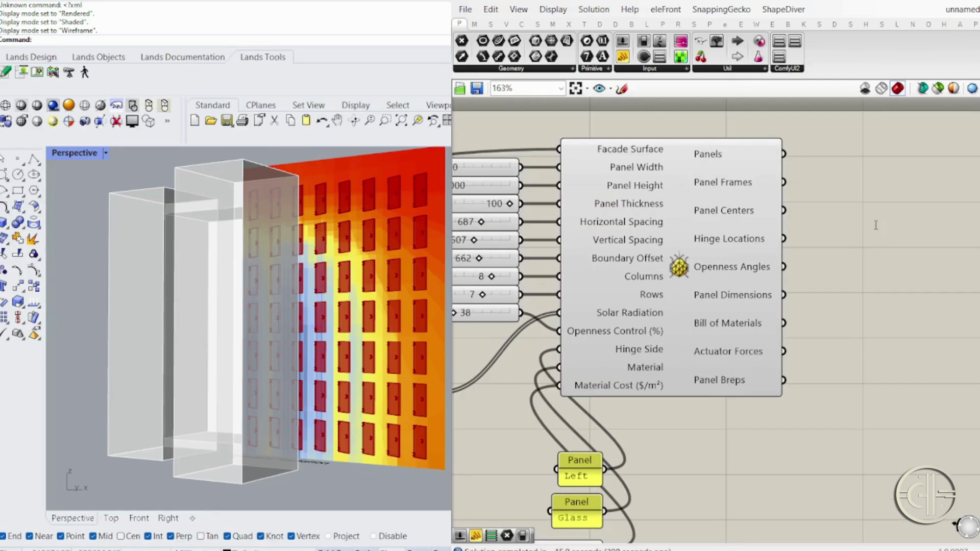
drag(877, 226, 868, 148)
drag(784, 154, 861, 164)
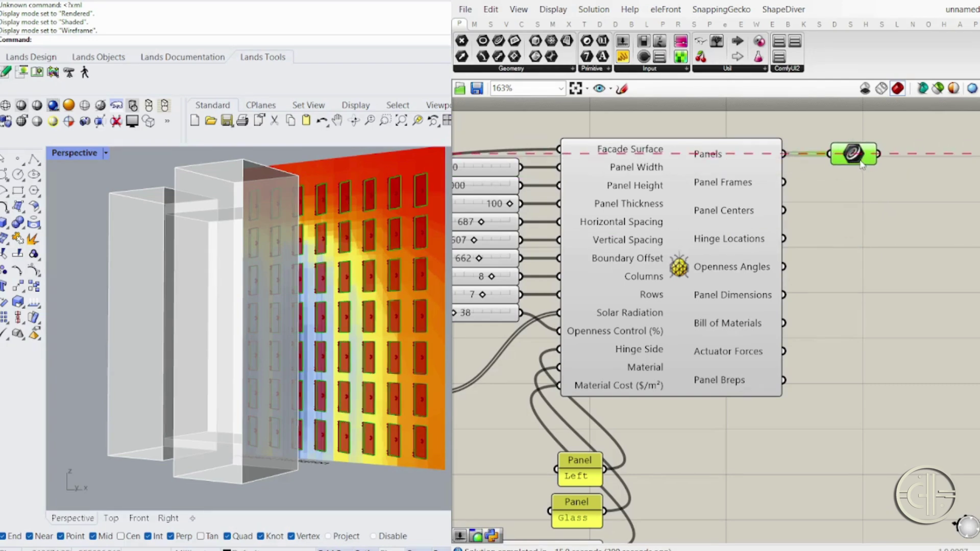
click(863, 204)
scroll(427, 235, up, 3)
right_drag(427, 234, 416, 311)
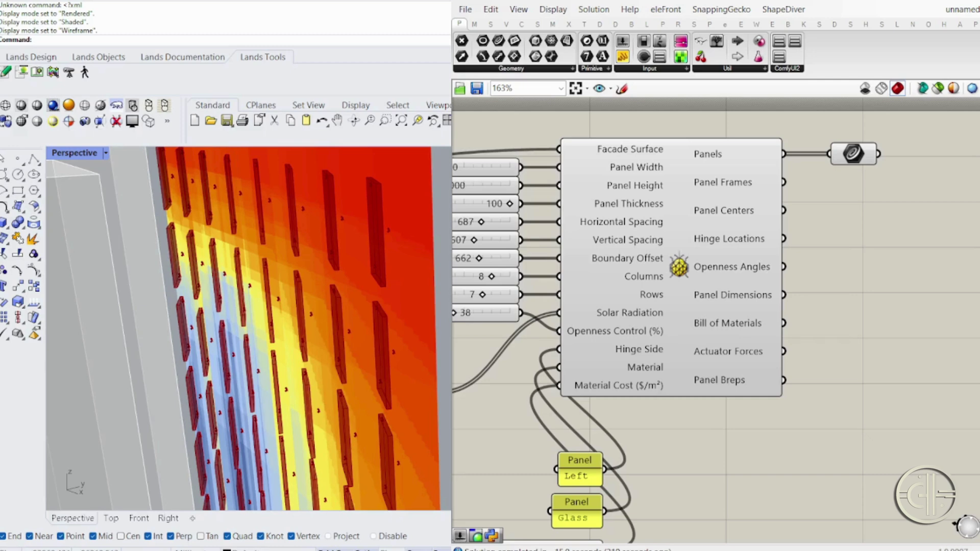
Add a Point parameter below the Panels container, connect the Panel Frames output to it and align it with that output.
drag(854, 225, 862, 188)
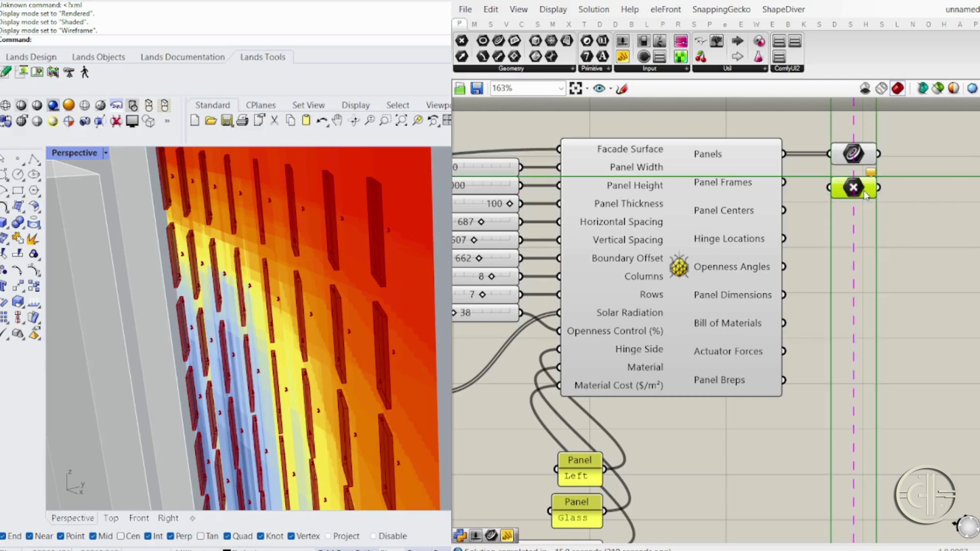
drag(784, 182, 829, 188)
drag(860, 190, 861, 185)
click(854, 224)
Connect a text panel to the Panel Frames point parameter and widen it so each plane fits on one line.
right_drag(852, 230, 850, 228)
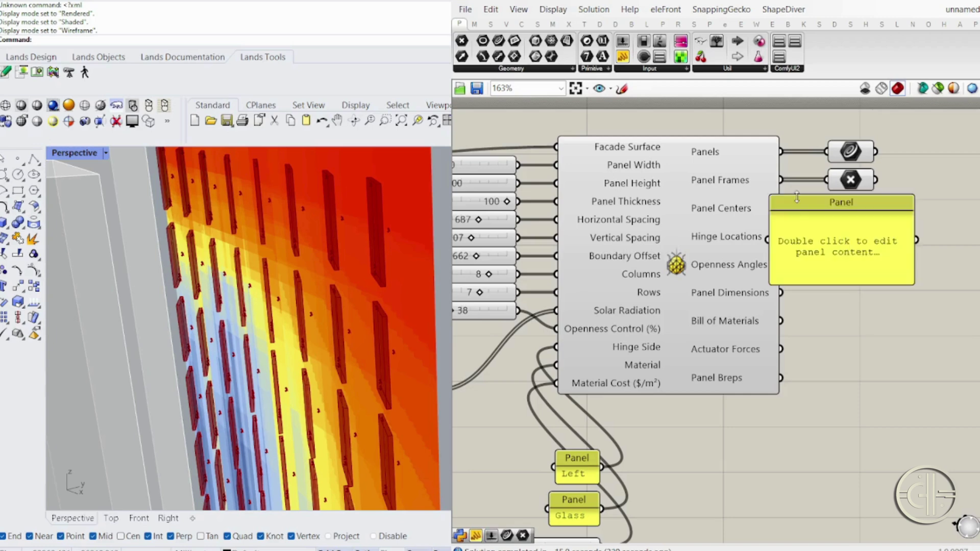
drag(876, 179, 979, 201)
right_drag(979, 201, 784, 225)
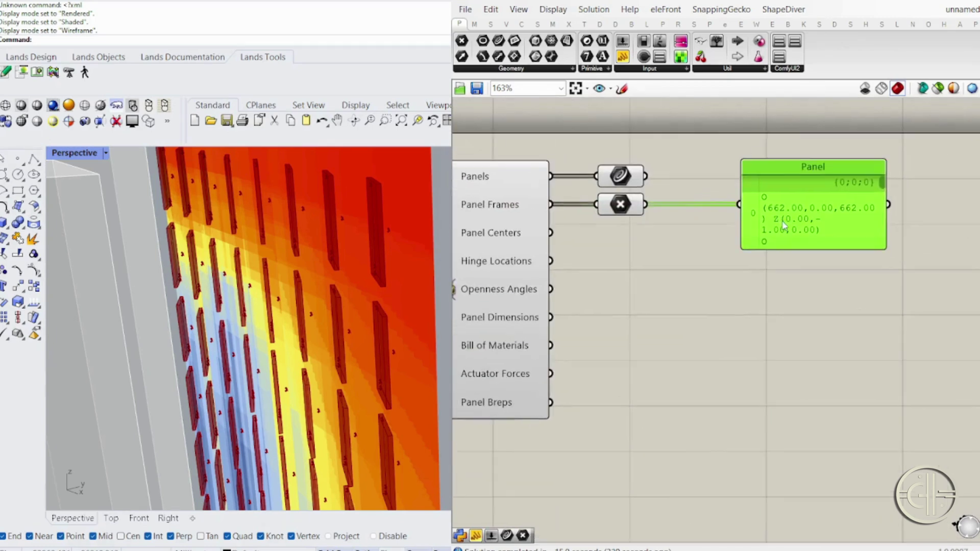
drag(886, 226, 956, 228)
right_drag(926, 245, 789, 264)
drag(818, 248, 881, 247)
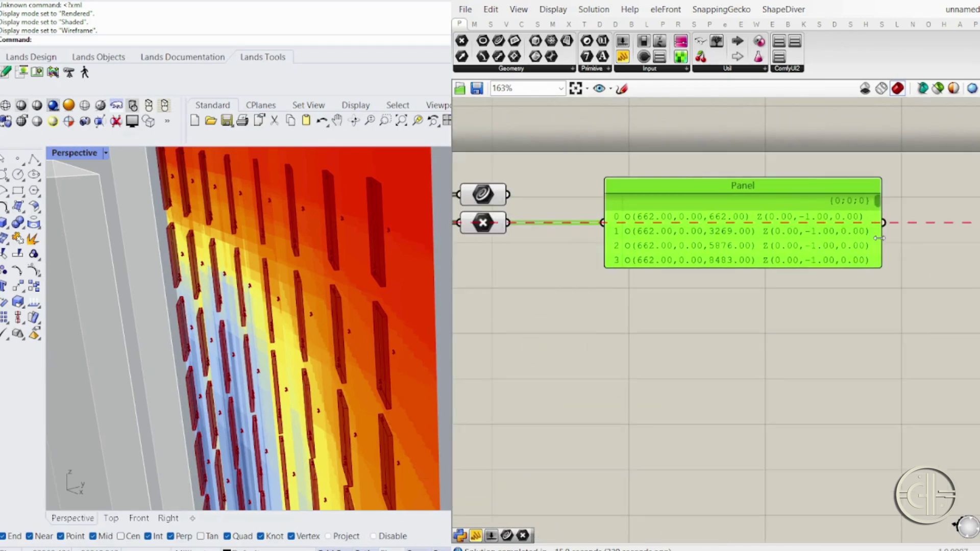
click(638, 315)
right_drag(638, 315, 735, 295)
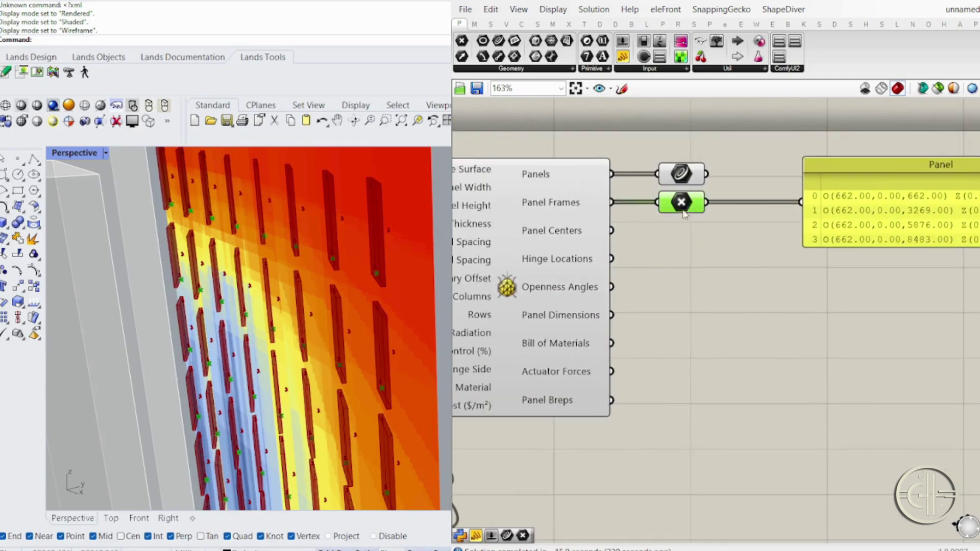
Duplicate the Point parameter below the original and connect the Panel Centers output to the copy.
alt+drag(682, 205, 677, 240)
drag(612, 231, 658, 238)
drag(671, 236, 674, 230)
click(680, 263)
right_drag(680, 262, 672, 254)
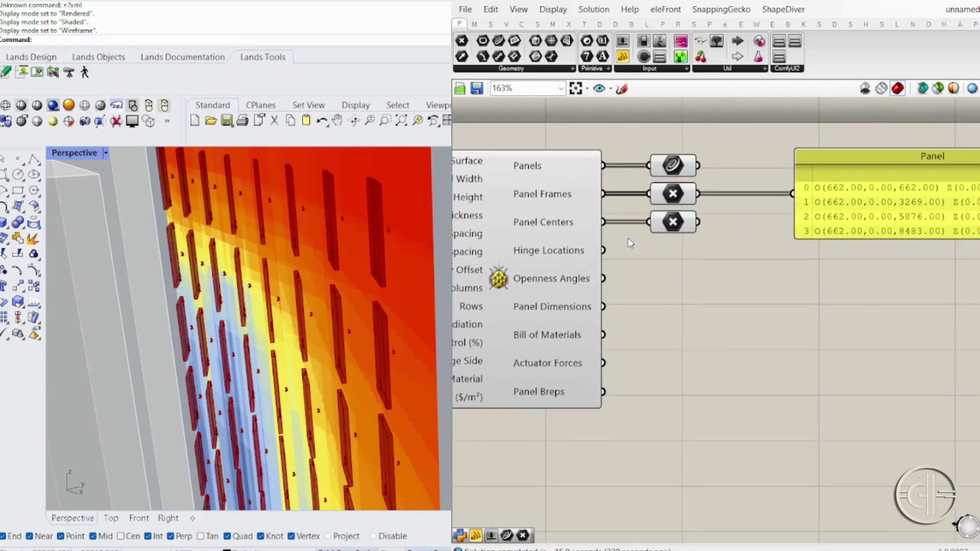
Duplicate the Point parameter again and connect the Hinge Locations output to the new copy.
alt+drag(669, 231, 667, 259)
drag(605, 250, 652, 250)
click(675, 305)
right_drag(674, 305, 722, 305)
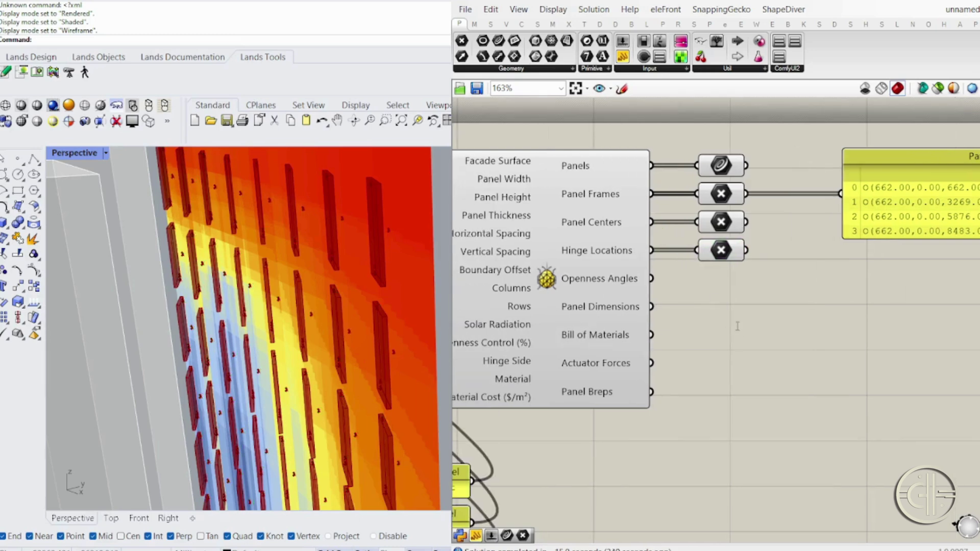
Add a text panel under the frames panel and connect the Openness Angles output to it.
key(p)
drag(734, 325, 912, 306)
drag(652, 279, 844, 308)
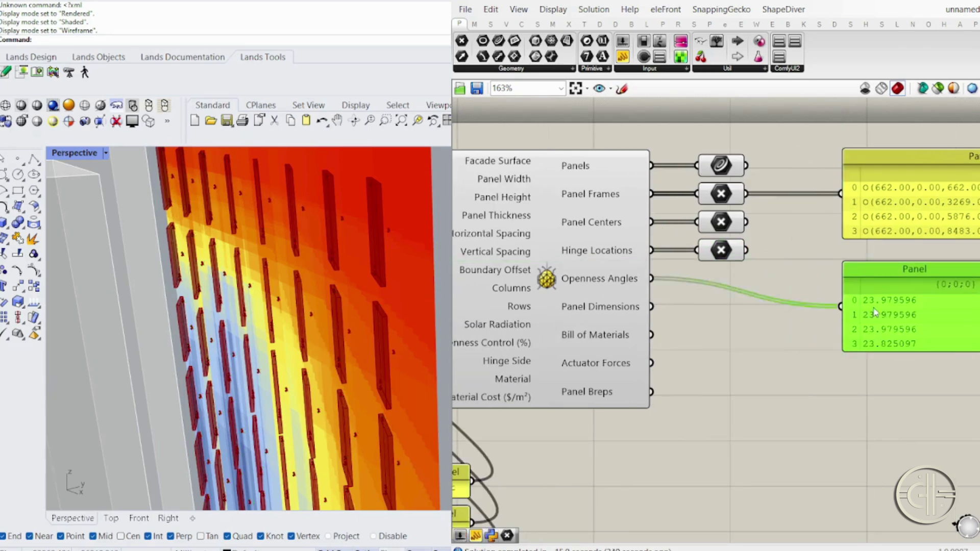
right_drag(964, 318, 722, 329)
drag(720, 332, 717, 310)
right_drag(564, 362, 736, 345)
click(739, 344)
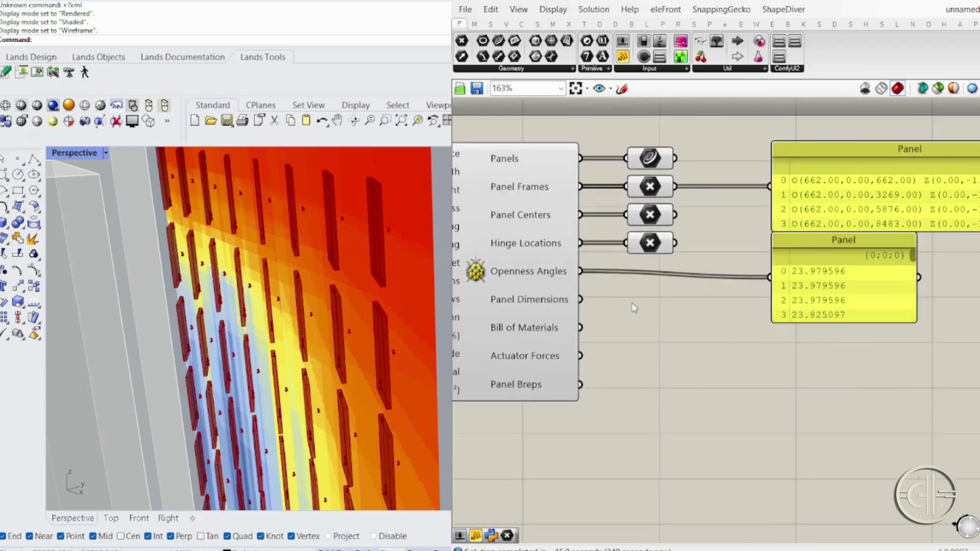
Connect the Panel Dimensions output to another text panel, placed below the angles panel and widened to fit its lines.
key(ctrl+v)
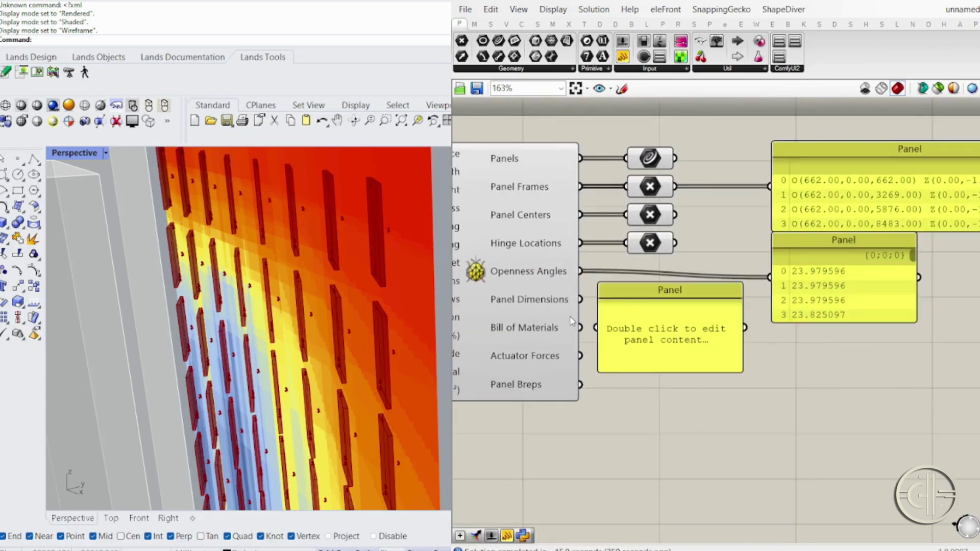
drag(581, 299, 598, 332)
drag(644, 306, 818, 346)
right_drag(914, 357, 687, 366)
drag(691, 368, 760, 368)
right_drag(550, 405, 754, 382)
click(662, 394)
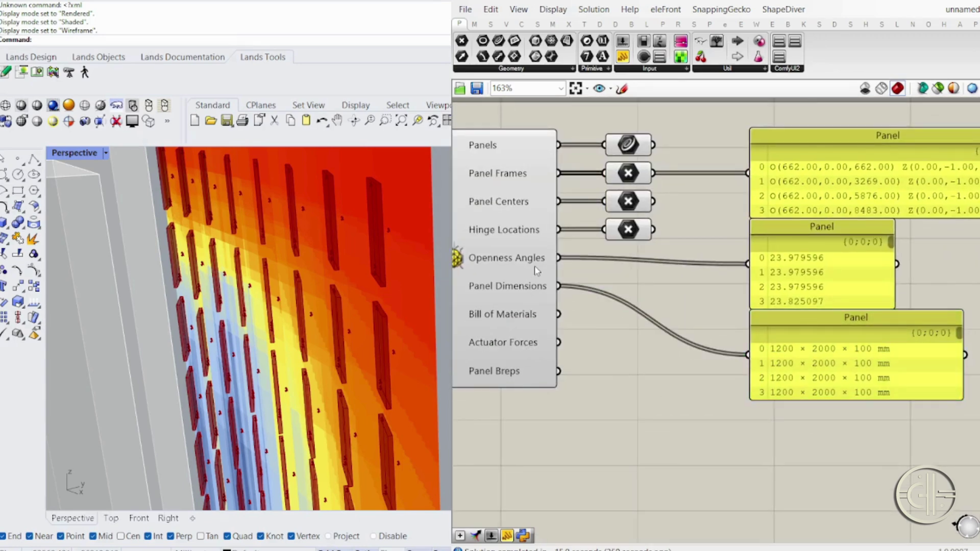
Add a text panel below the dimensions panel, connect the Bill of Materials output and widen it to show full lines.
right_drag(537, 271, 661, 312)
key(Return)
right_drag(750, 407, 637, 368)
drag(642, 374, 860, 462)
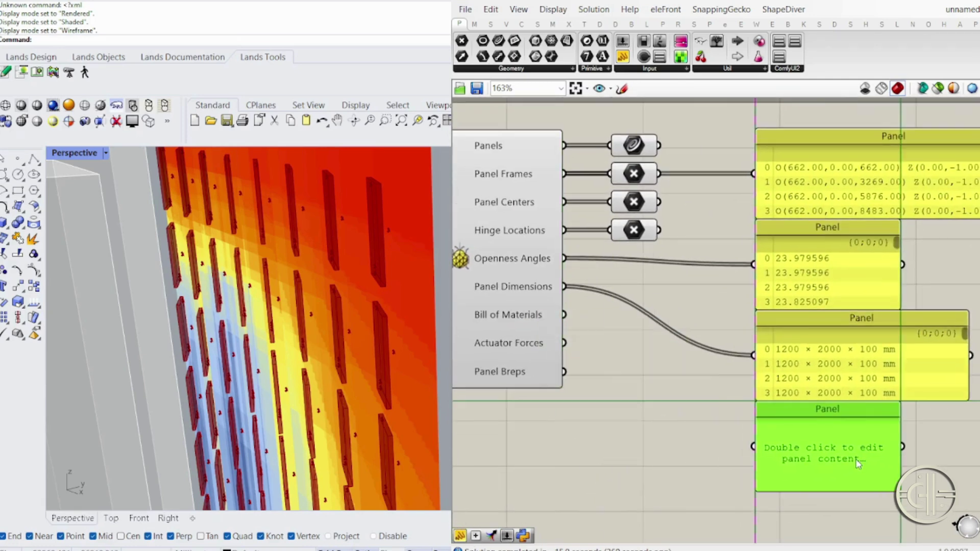
drag(565, 316, 759, 443)
click(922, 450)
right_drag(919, 451, 701, 454)
drag(683, 457, 978, 455)
right_drag(825, 481, 837, 467)
scroll(838, 467, down, 2)
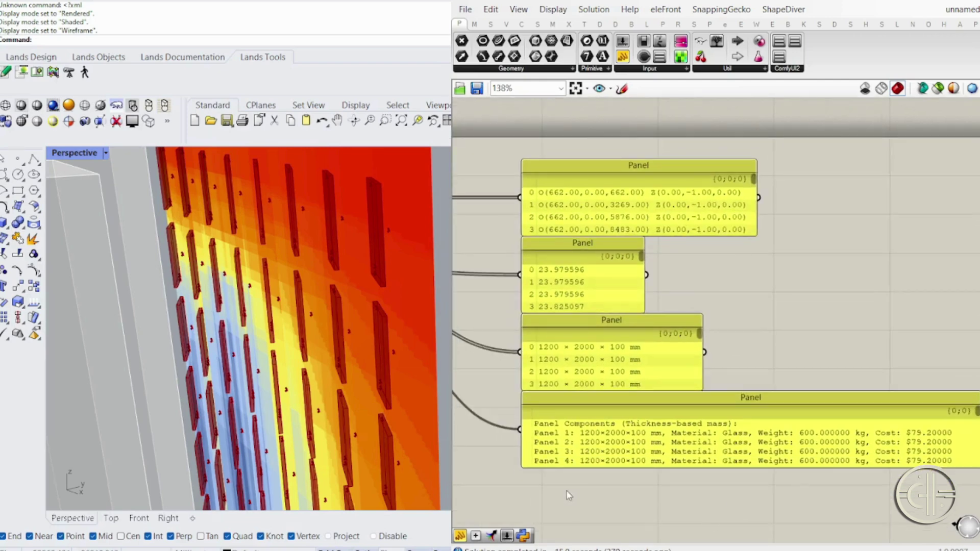
Add a text panel below the facade component, connect the Actuator Forces output and make it taller to show more entries.
right_drag(522, 463, 694, 458)
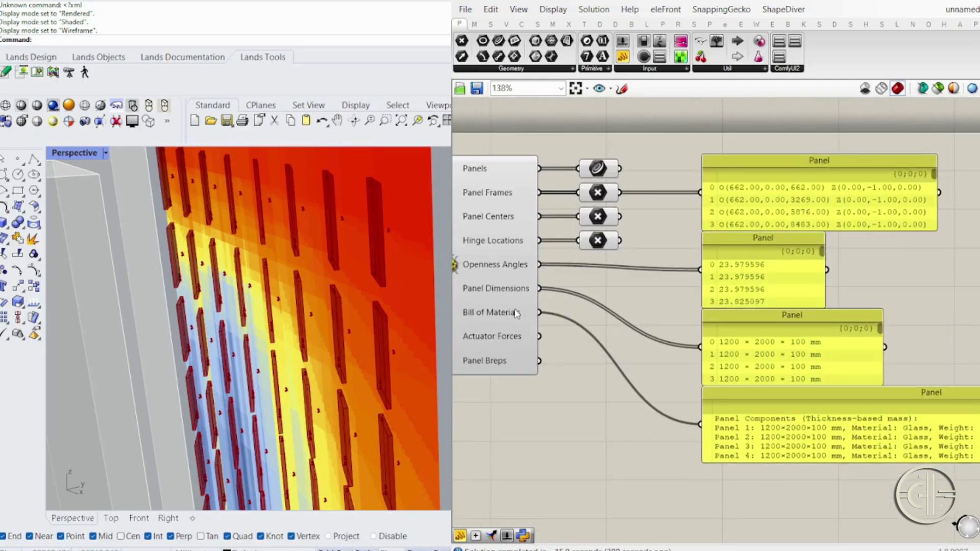
right_drag(697, 421, 675, 408)
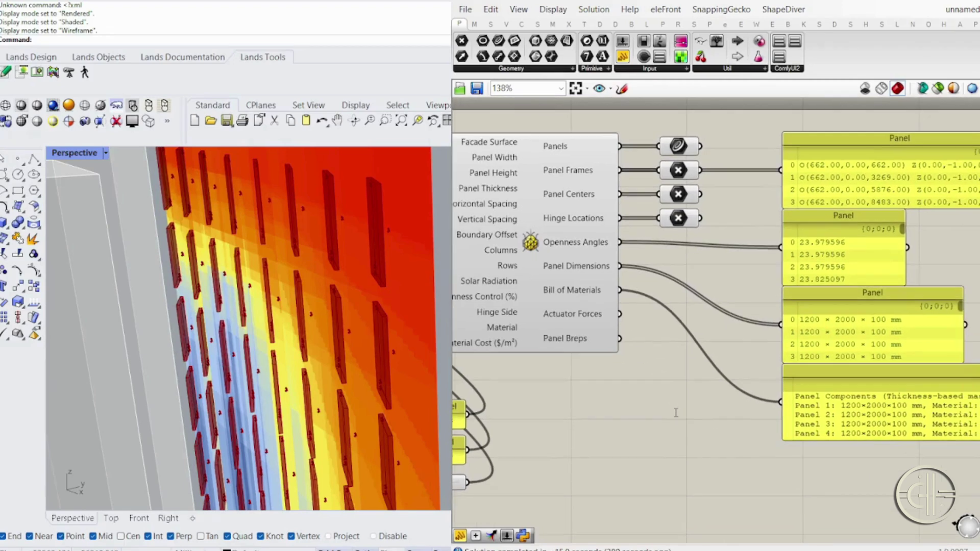
double_click(675, 410)
text(panel)
key(Return)
drag(621, 315, 612, 412)
scroll(653, 430, up, 1)
drag(657, 433, 664, 458)
right_drag(547, 402, 540, 373)
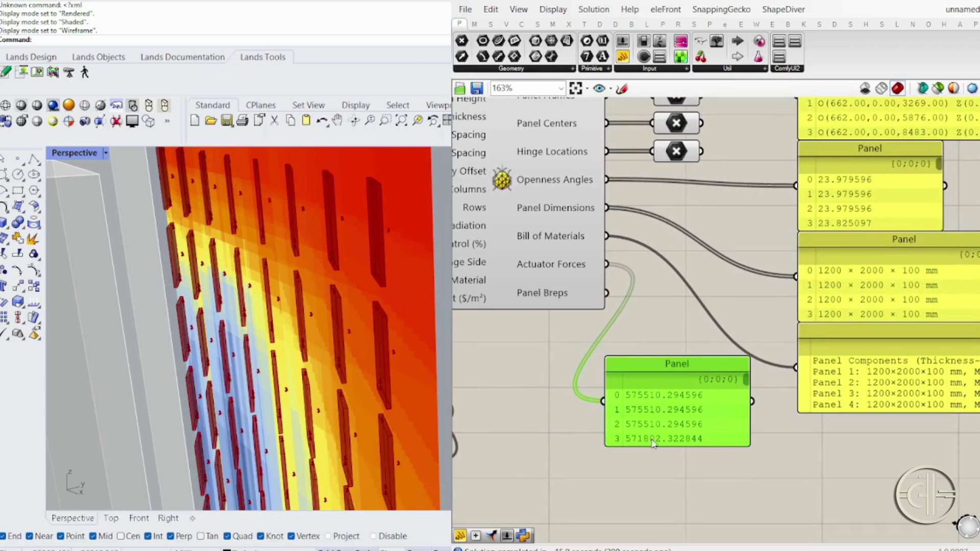
drag(653, 445, 653, 510)
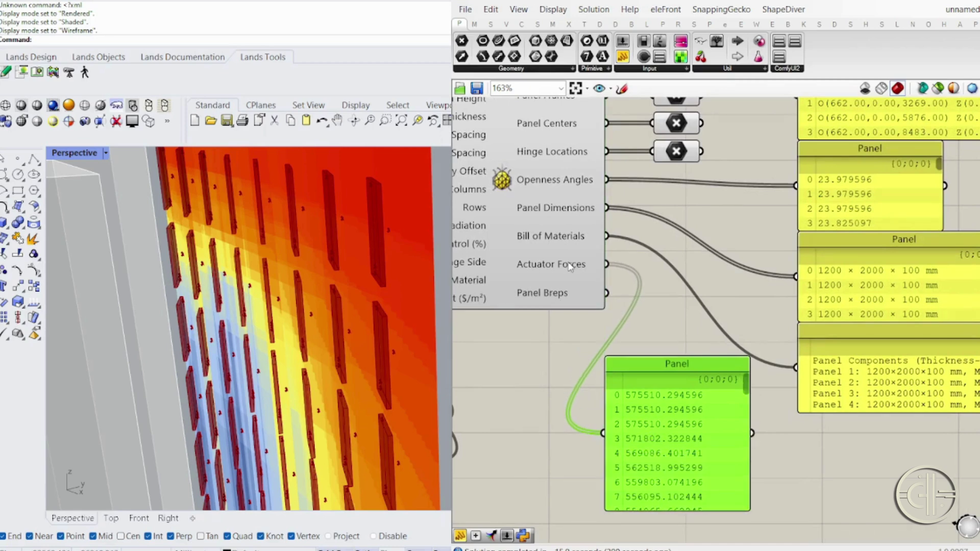
Add a Brep parameter beside the Panel Breps output, connect that output and align the parameter with it.
click(552, 356)
click(554, 347)
drag(606, 293, 656, 325)
scroll(659, 329, down, 2)
click(663, 336)
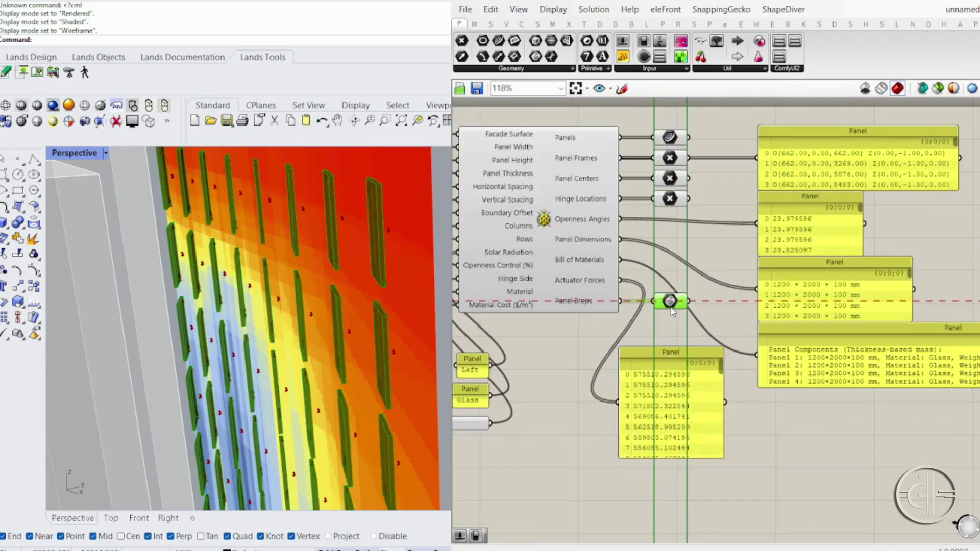
right_drag(566, 344, 701, 364)
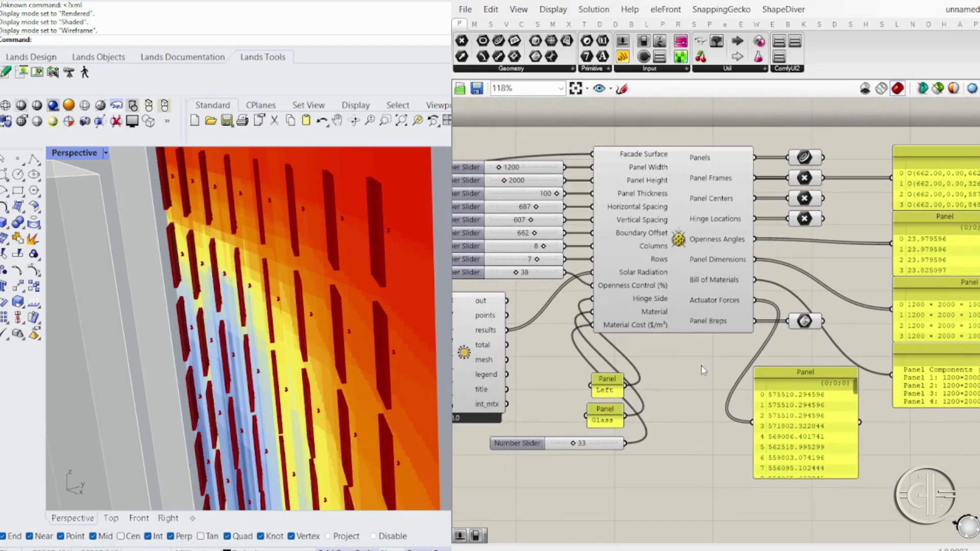